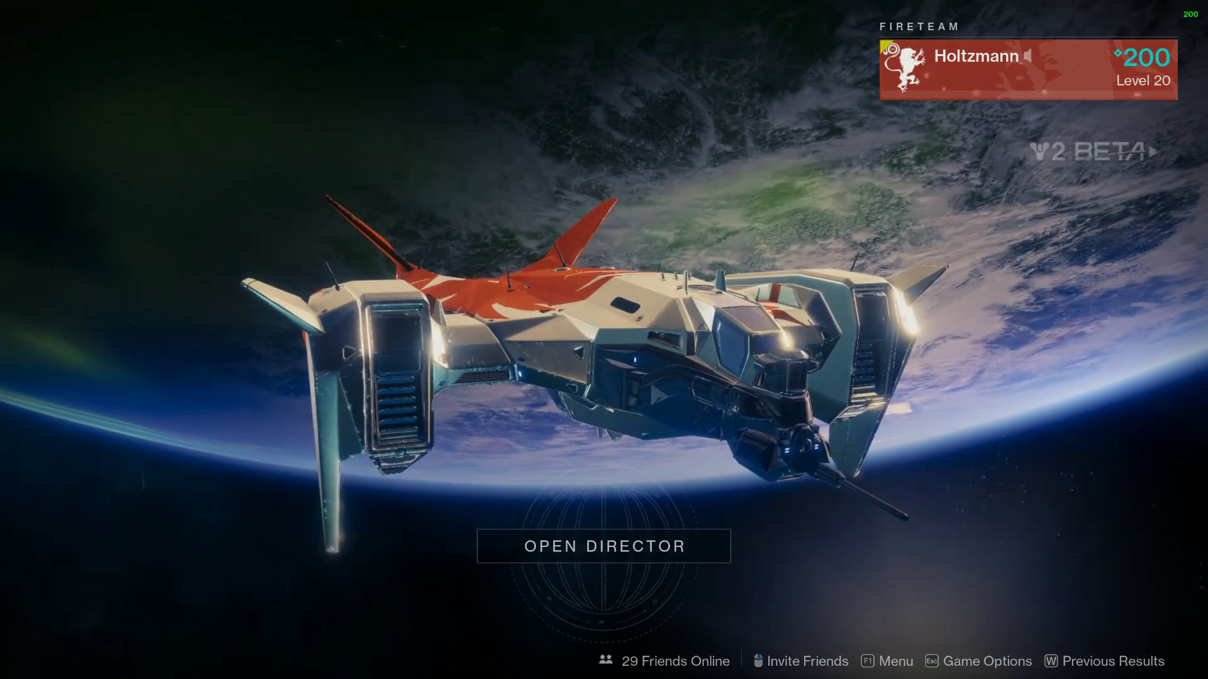
- Open the game settings and show the key mapping list
key("Escape")
left_click(406, 333)
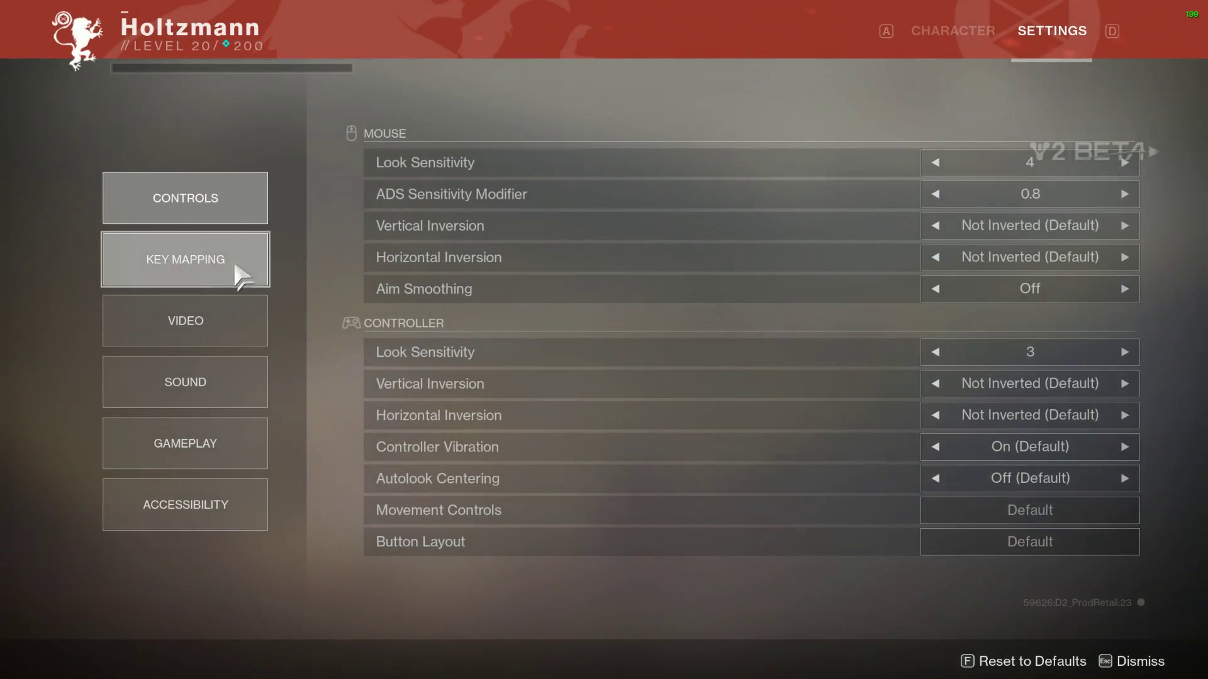
left_click(236, 267)
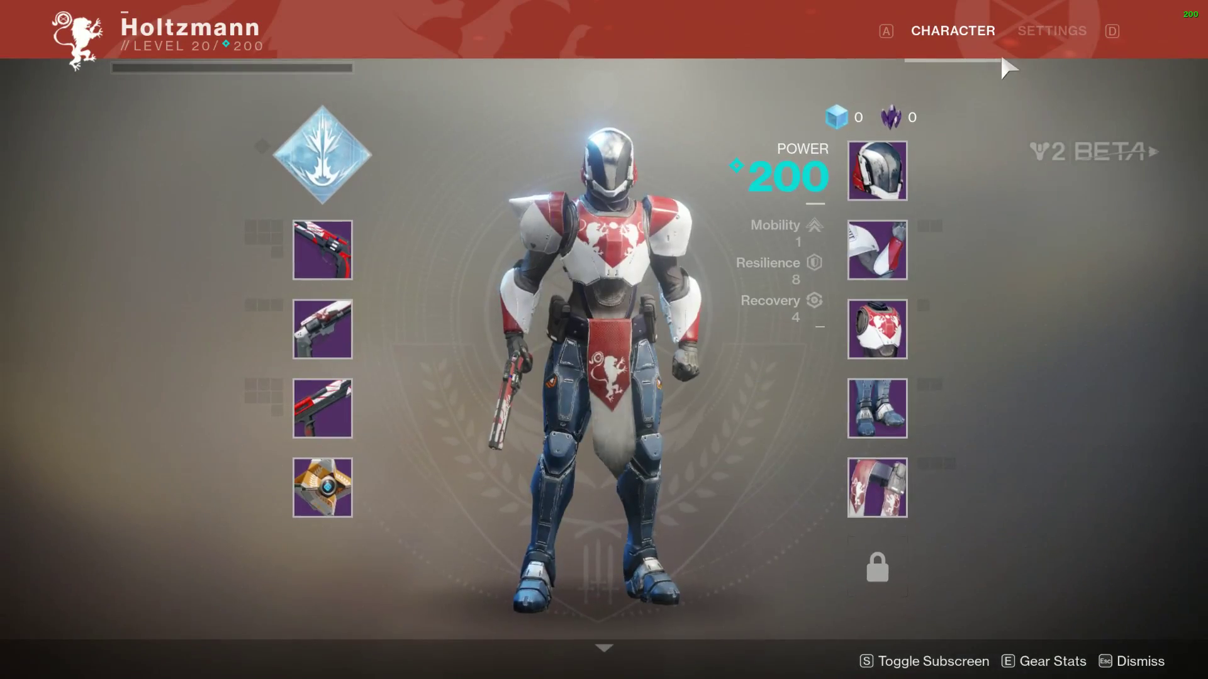
key("d")
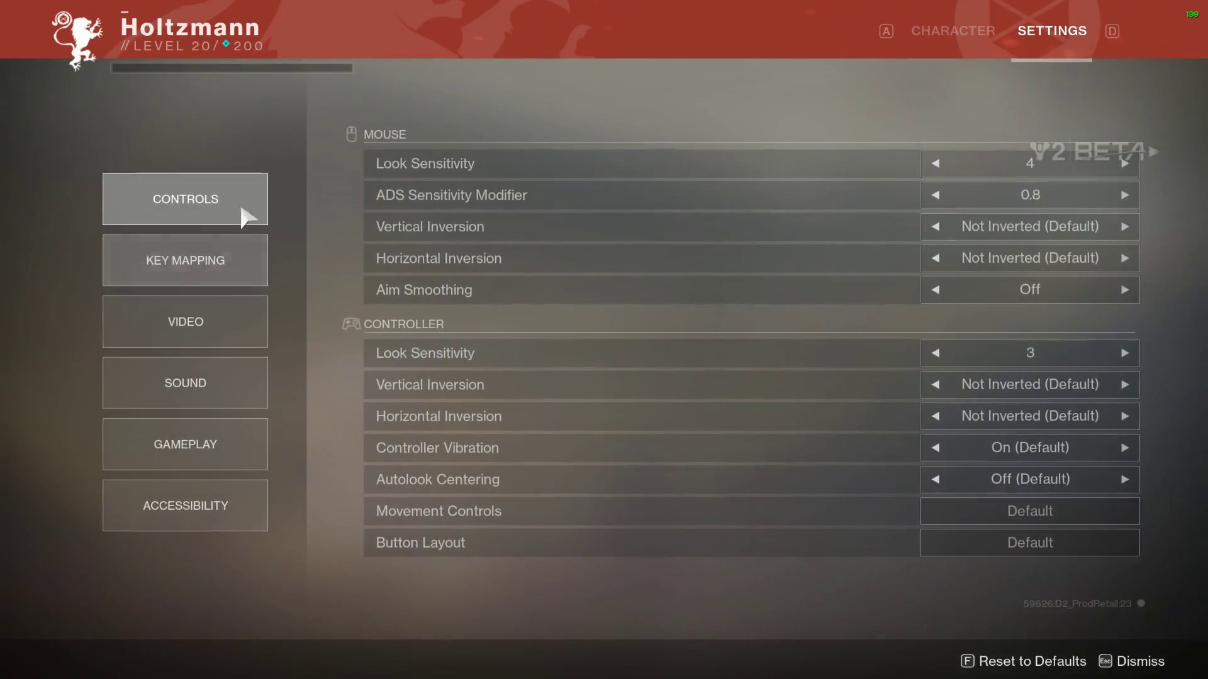
left_click(220, 271)
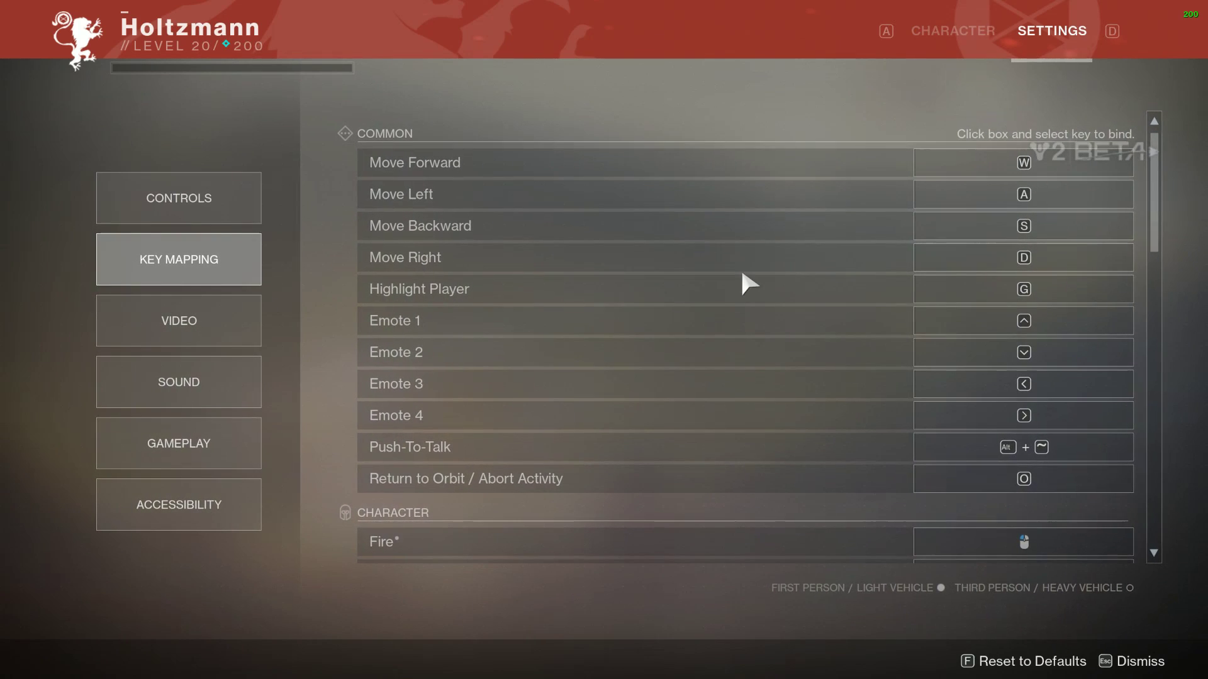
- Review the common key bindings and the first character bindings, including Fire, Hold Zoom, Melee and Toggle Zoom
scroll(741, 273, "down", 5)
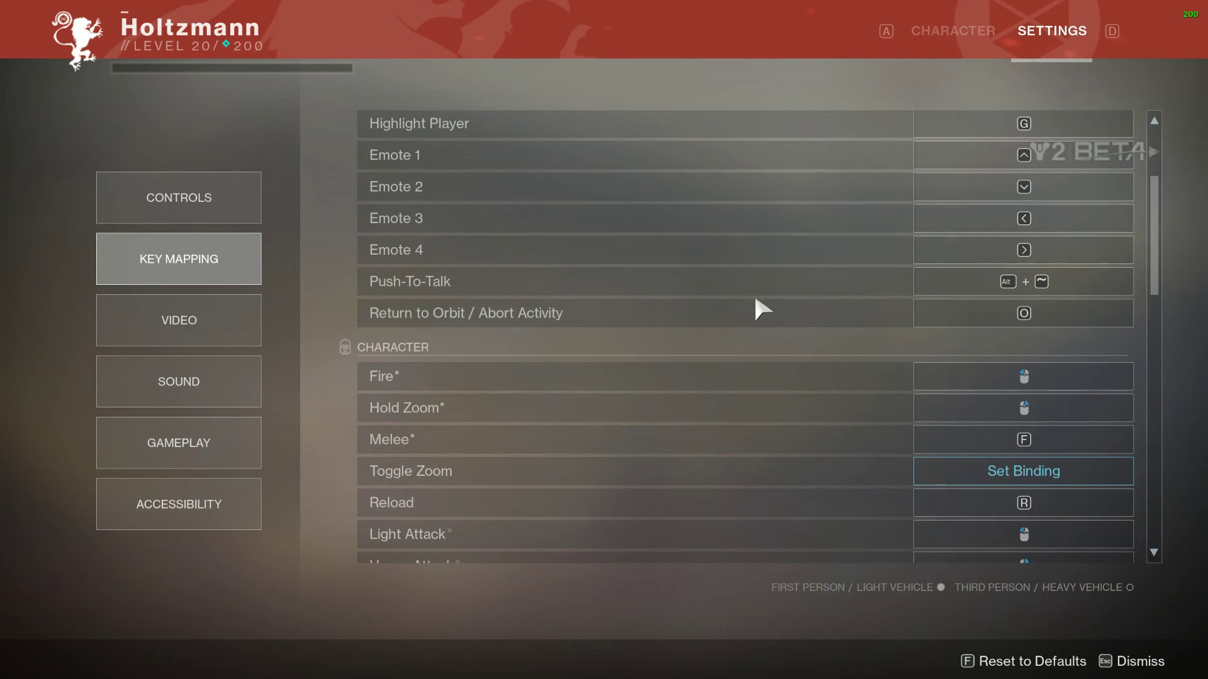
scroll(756, 301, "down", 2)
scroll(717, 296, "down", 2)
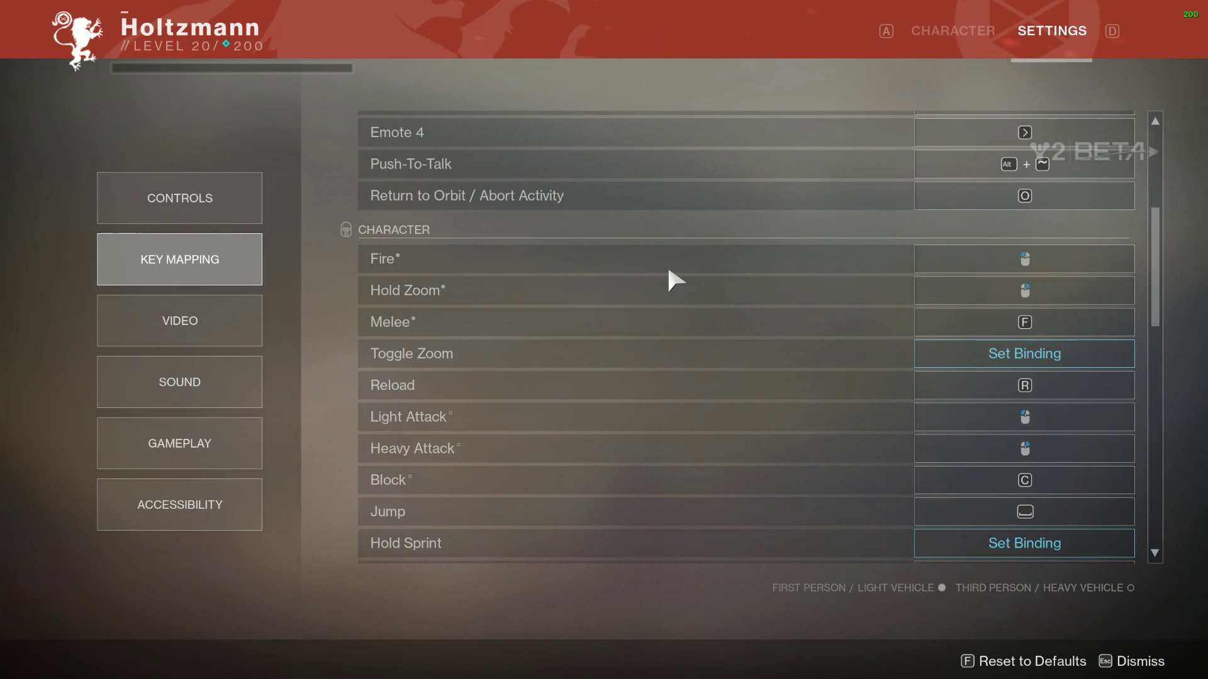
scroll(764, 269, "down", 1)
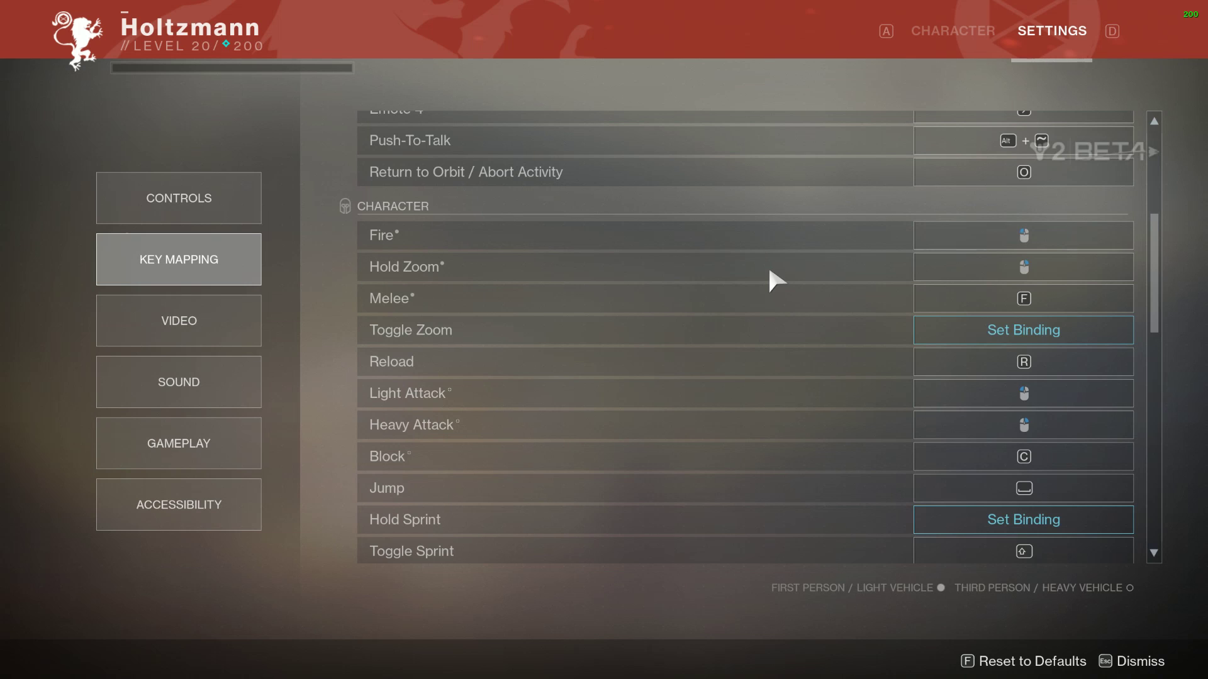
scroll(769, 274, "down", 1)
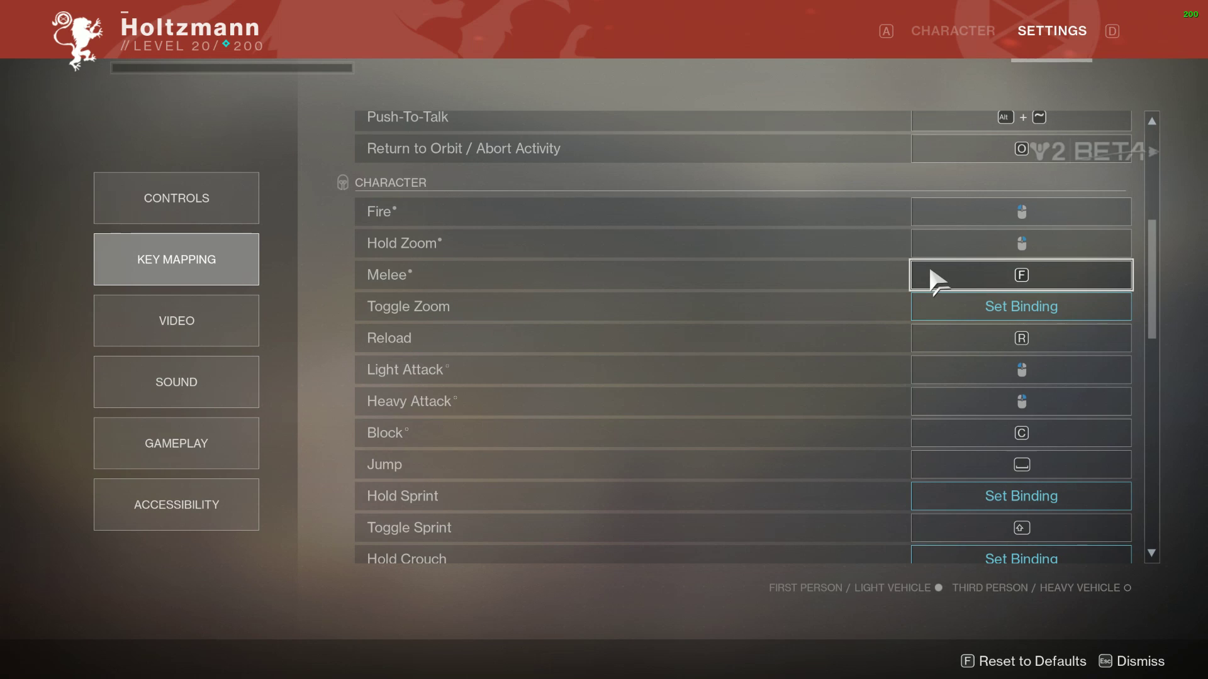
scroll(880, 277, "up", 5)
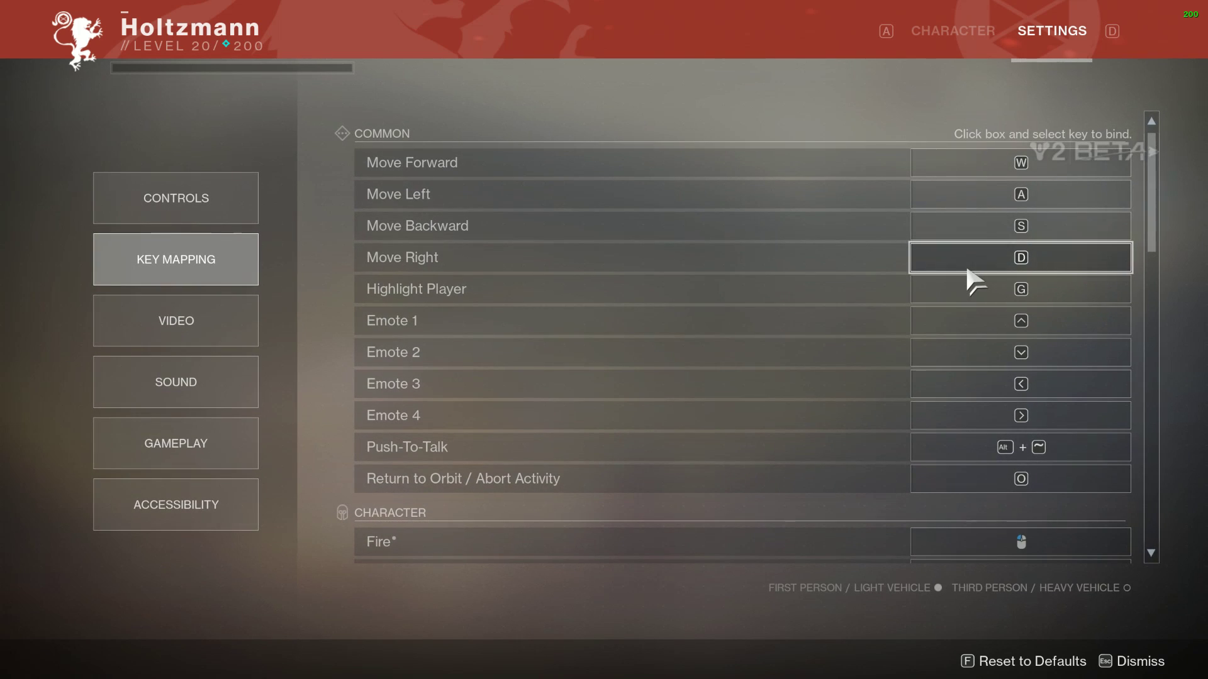
scroll(832, 318, "down", 4)
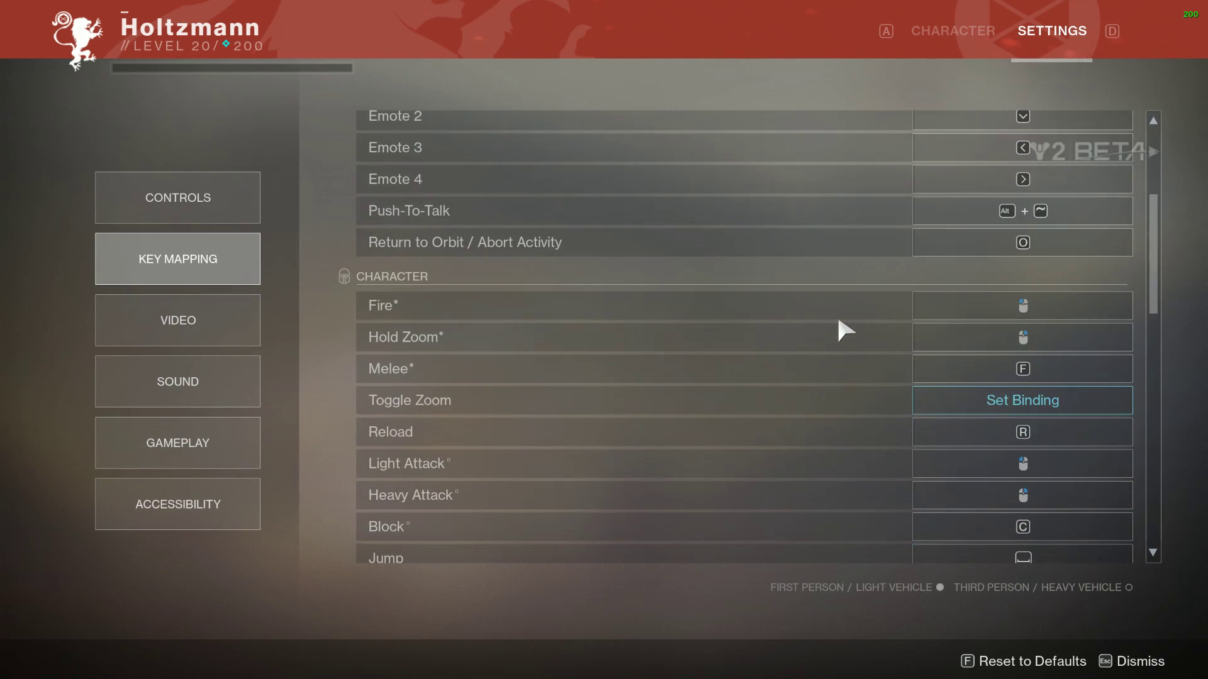
scroll(837, 313, "up", 2)
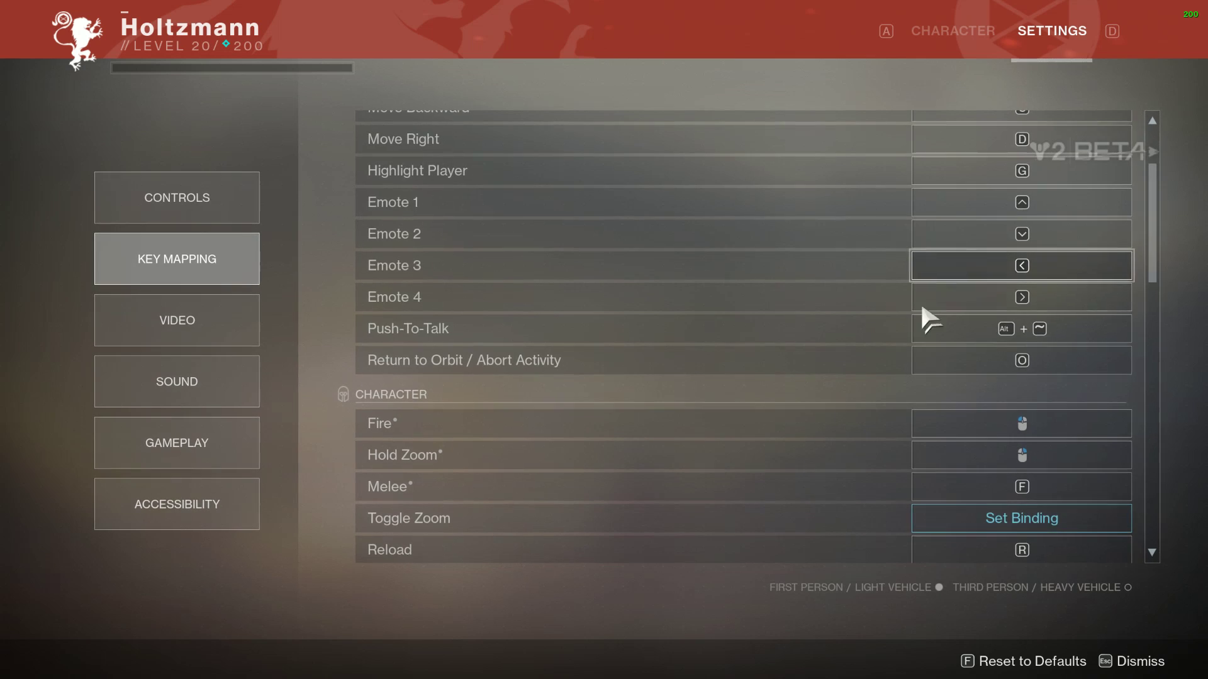
scroll(906, 321, "down", 3)
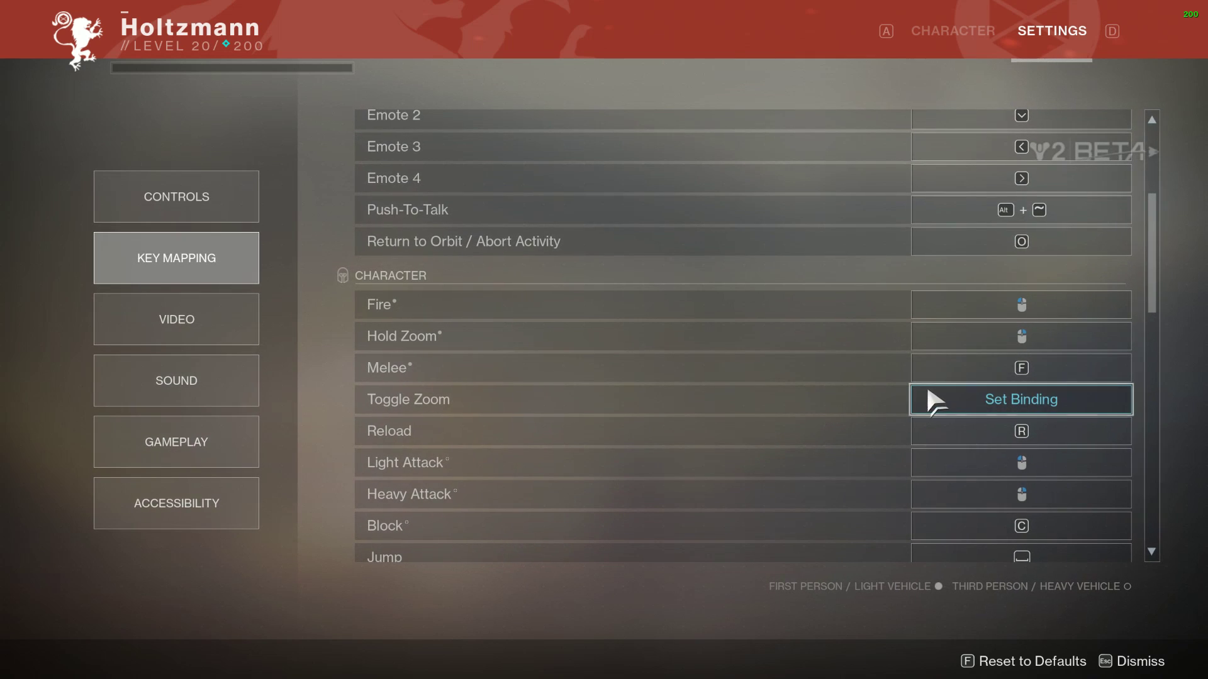
scroll(891, 395, "down", 1)
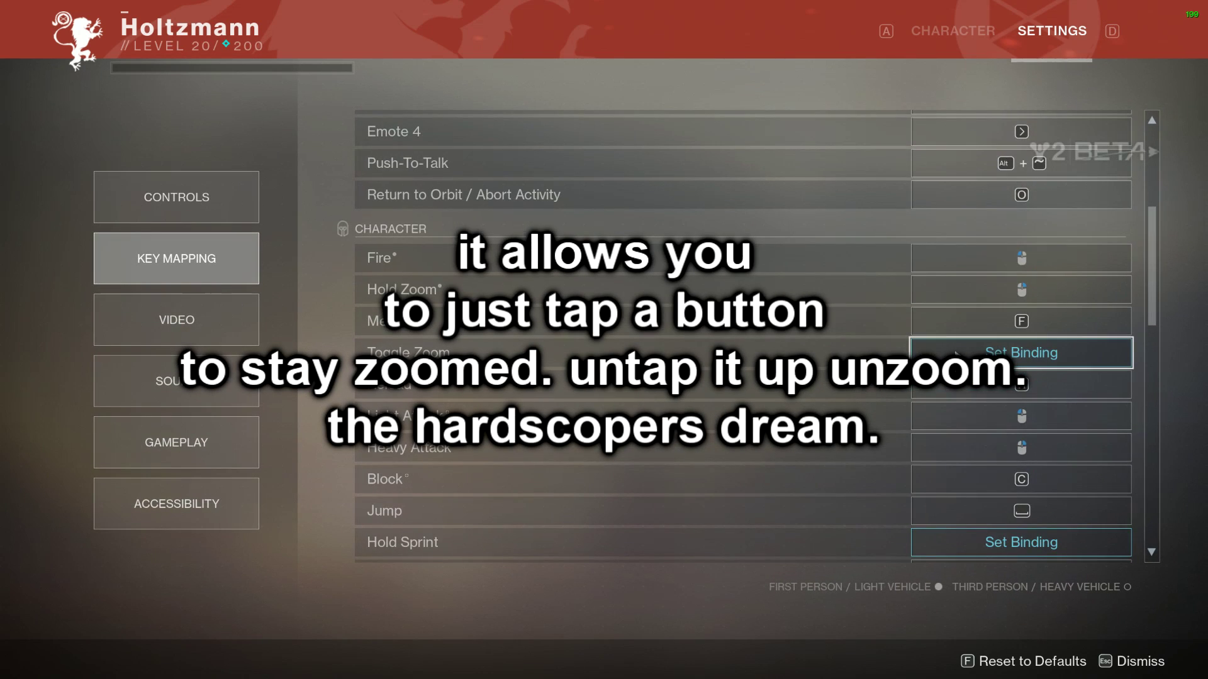
scroll(938, 355, "down", 1)
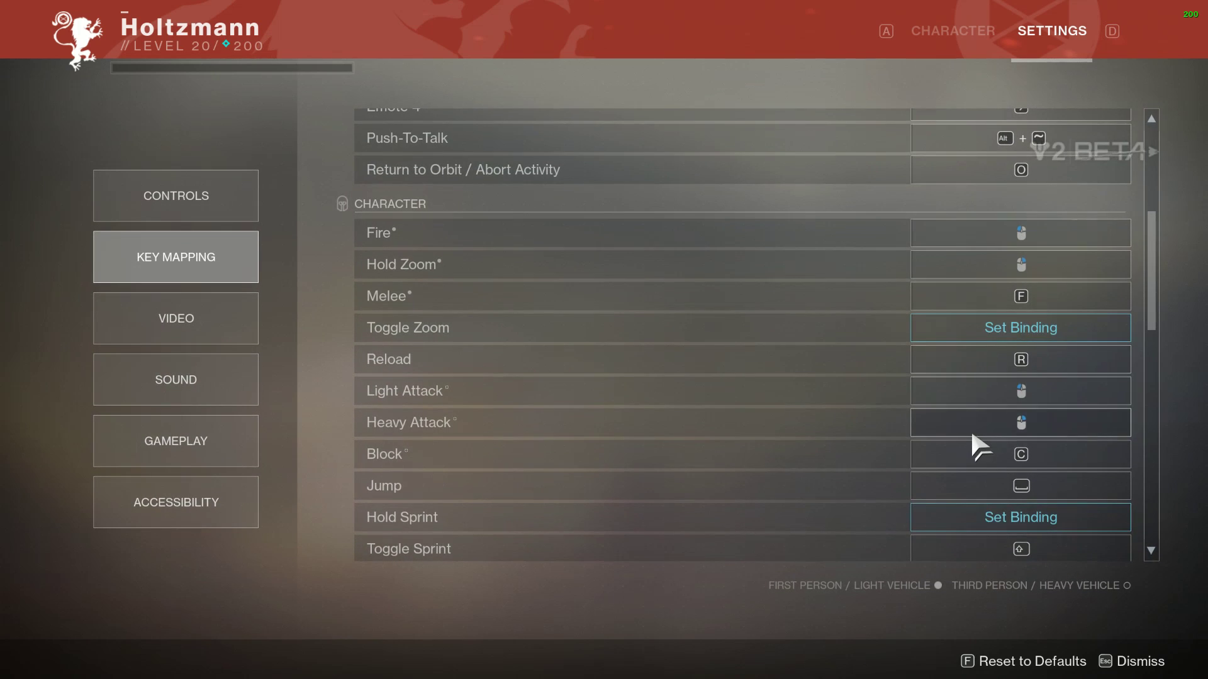
- Examine the remaining character bindings, from Block, Jump, Sprint and Crouch through class ability, grenade, super and weapon switching
scroll(972, 435, "down", 1)
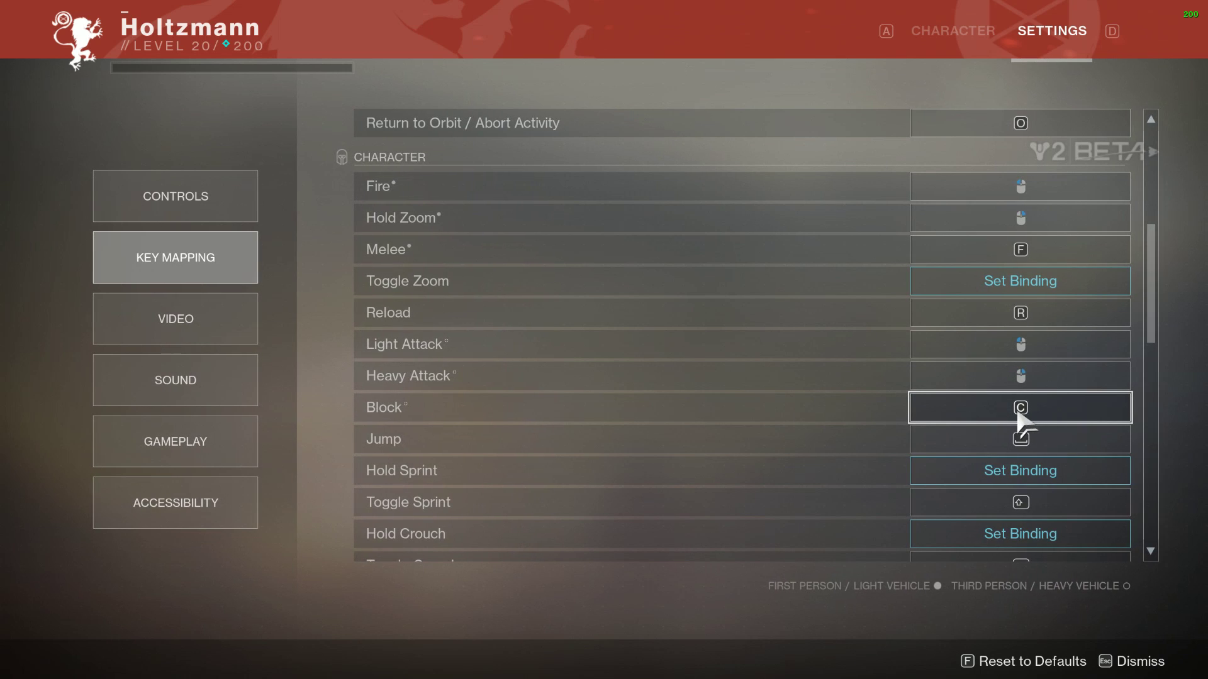
scroll(1007, 416, "down", 1)
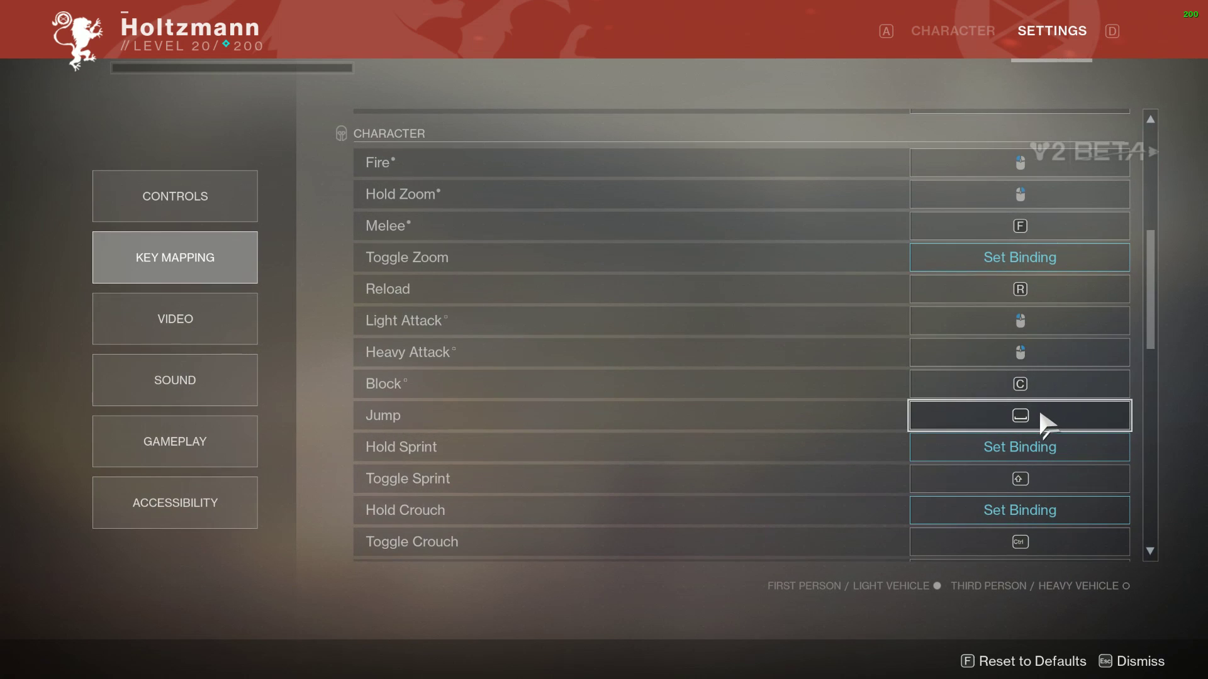
scroll(1039, 408, "down", 1)
scroll(1041, 368, "down", 1)
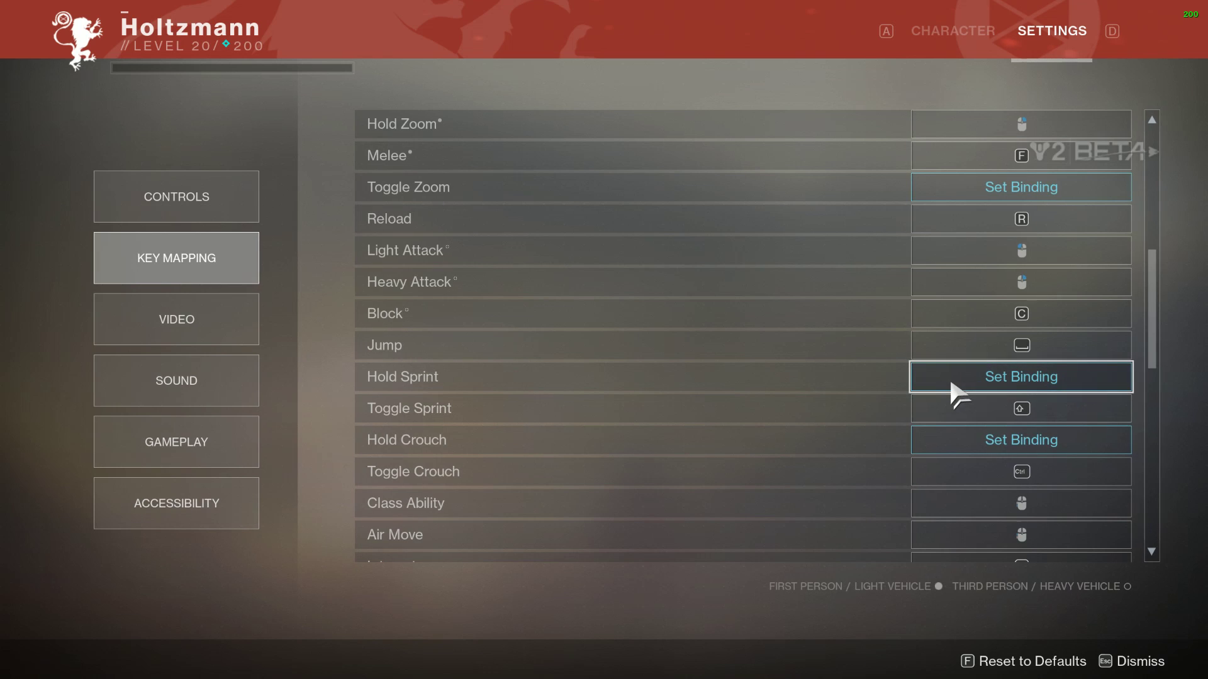
scroll(937, 384, "down", 1)
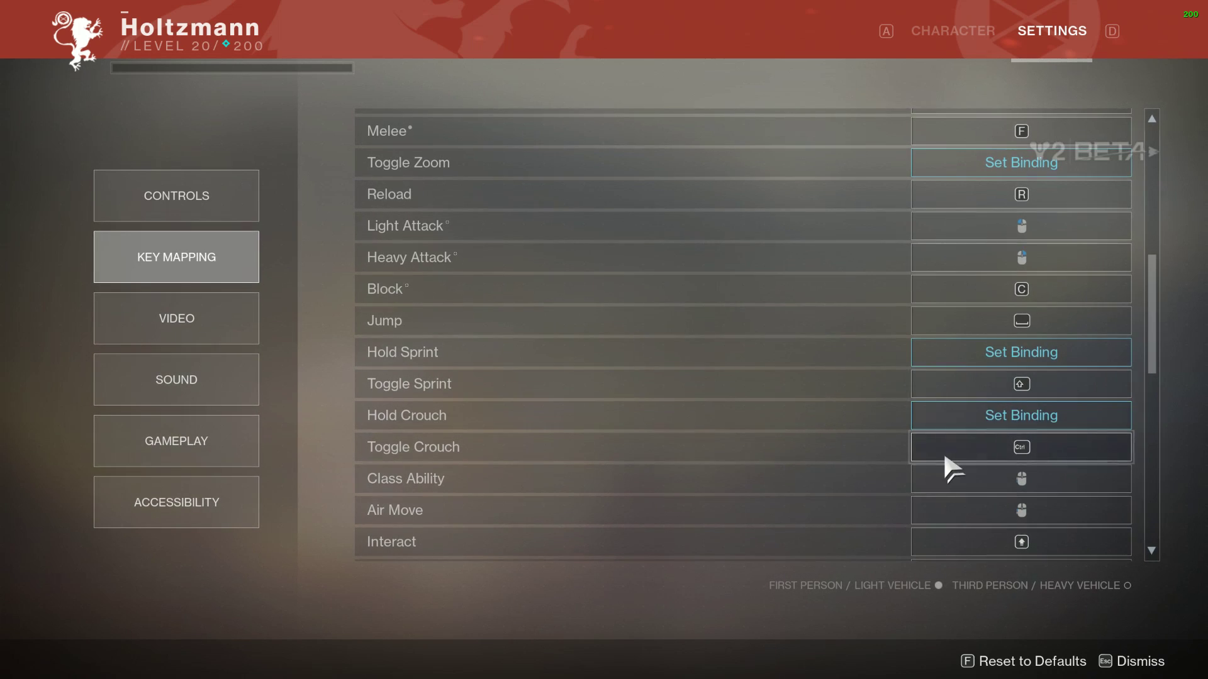
scroll(949, 463, "down", 1)
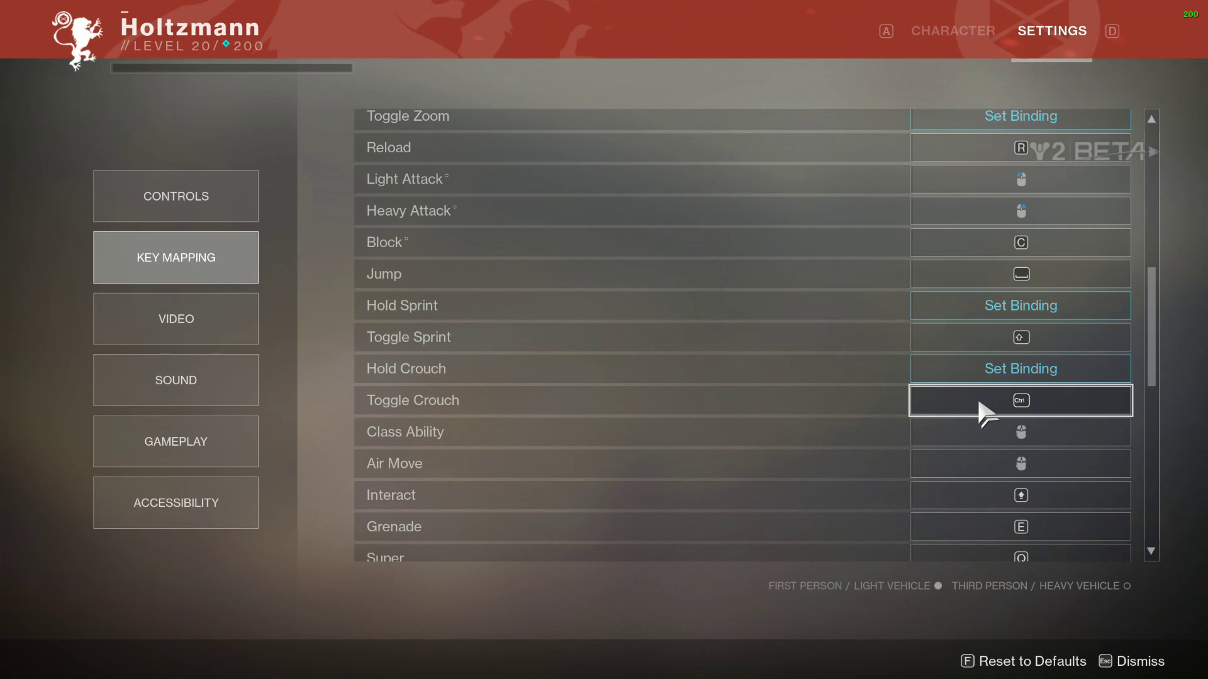
scroll(880, 389, "down", 1)
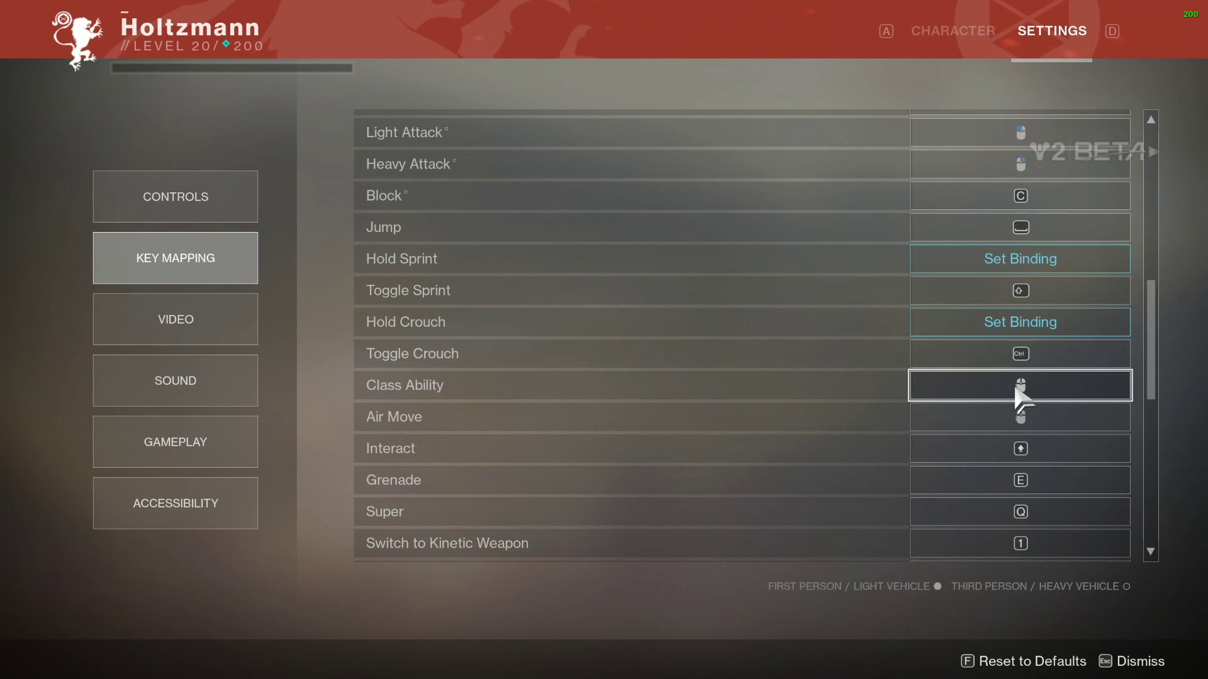
scroll(1018, 396, "down", 1)
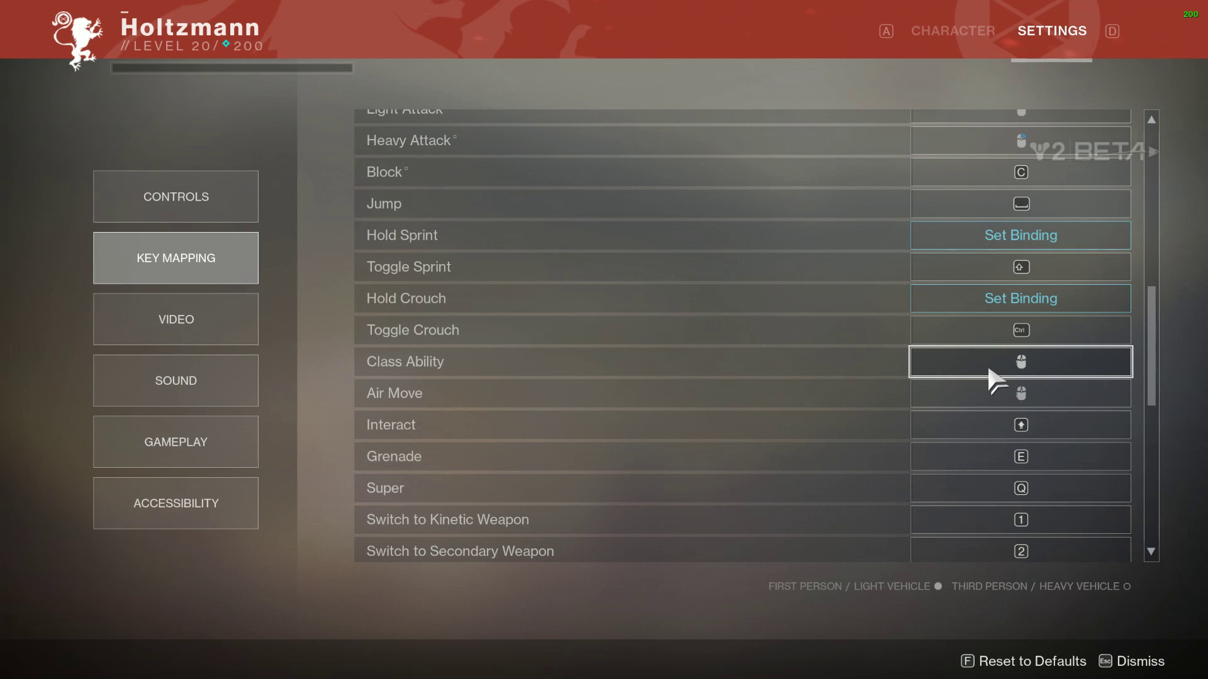
scroll(989, 371, "down", 1)
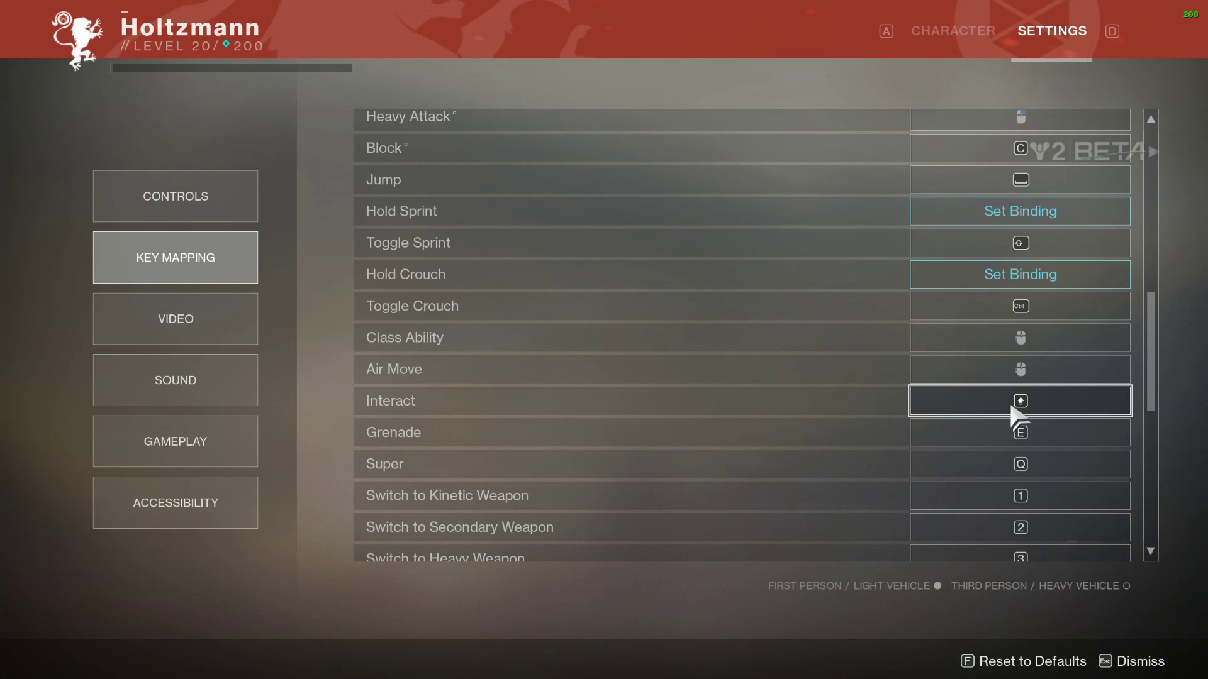
scroll(1008, 413, "down", 1)
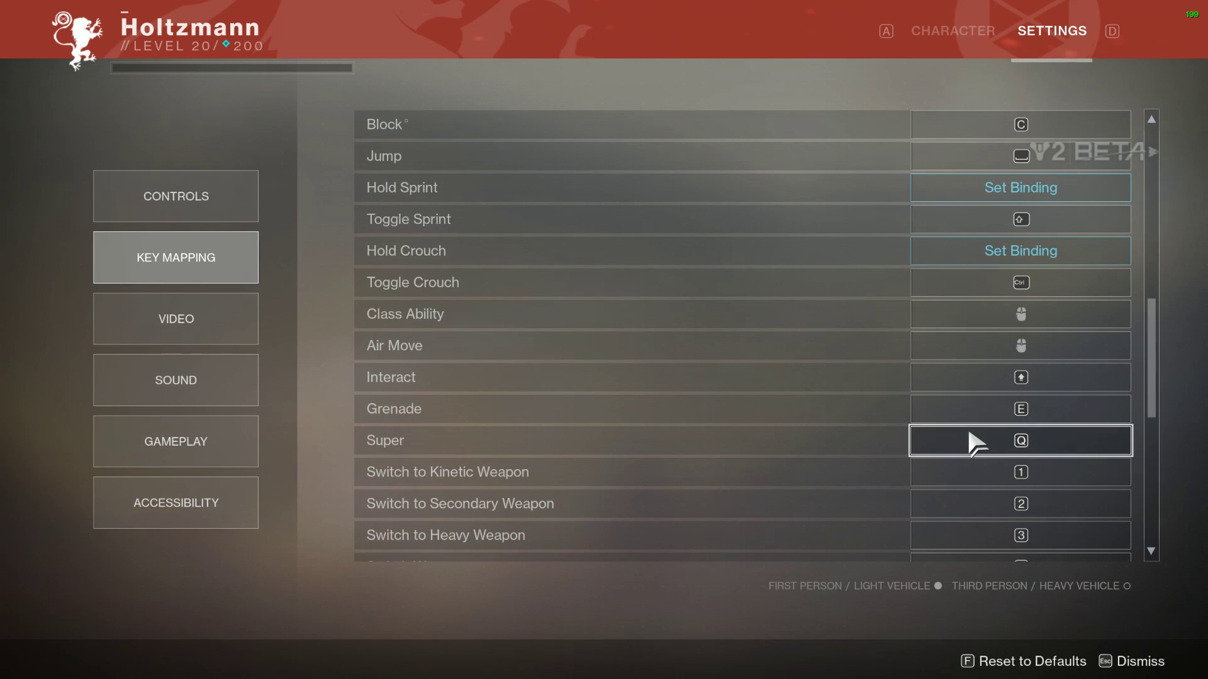
scroll(975, 440, "down", 1)
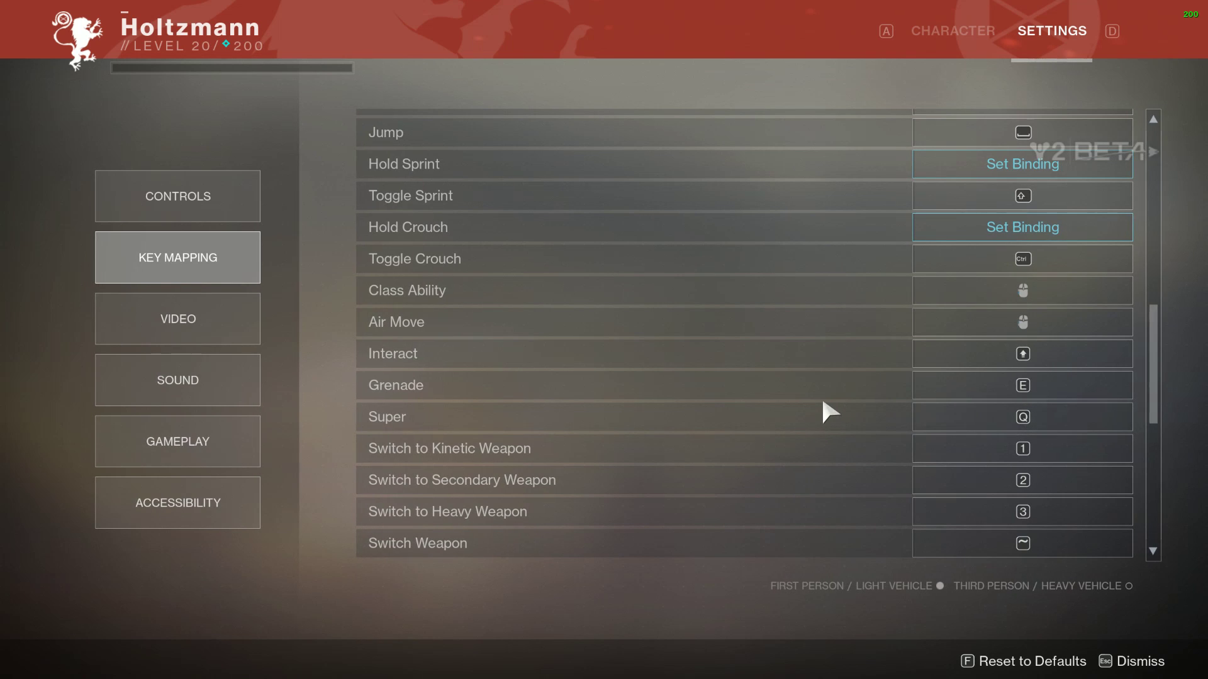
scroll(824, 404, "down", 1)
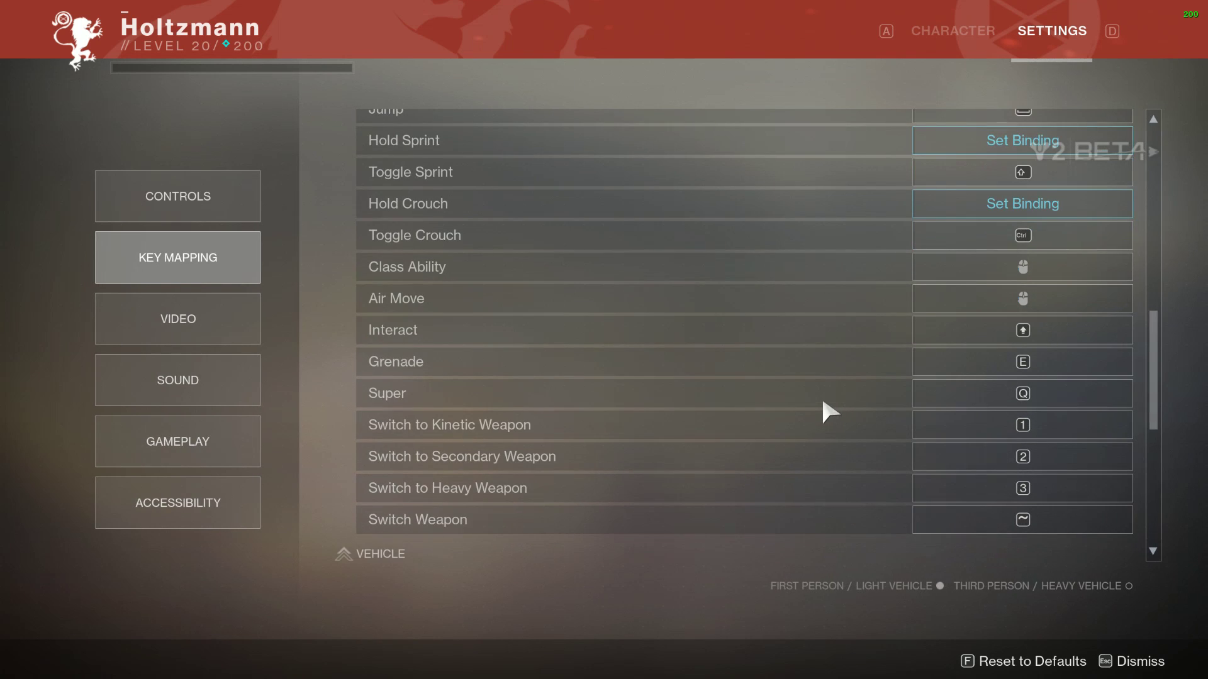
scroll(846, 407, "down", 2)
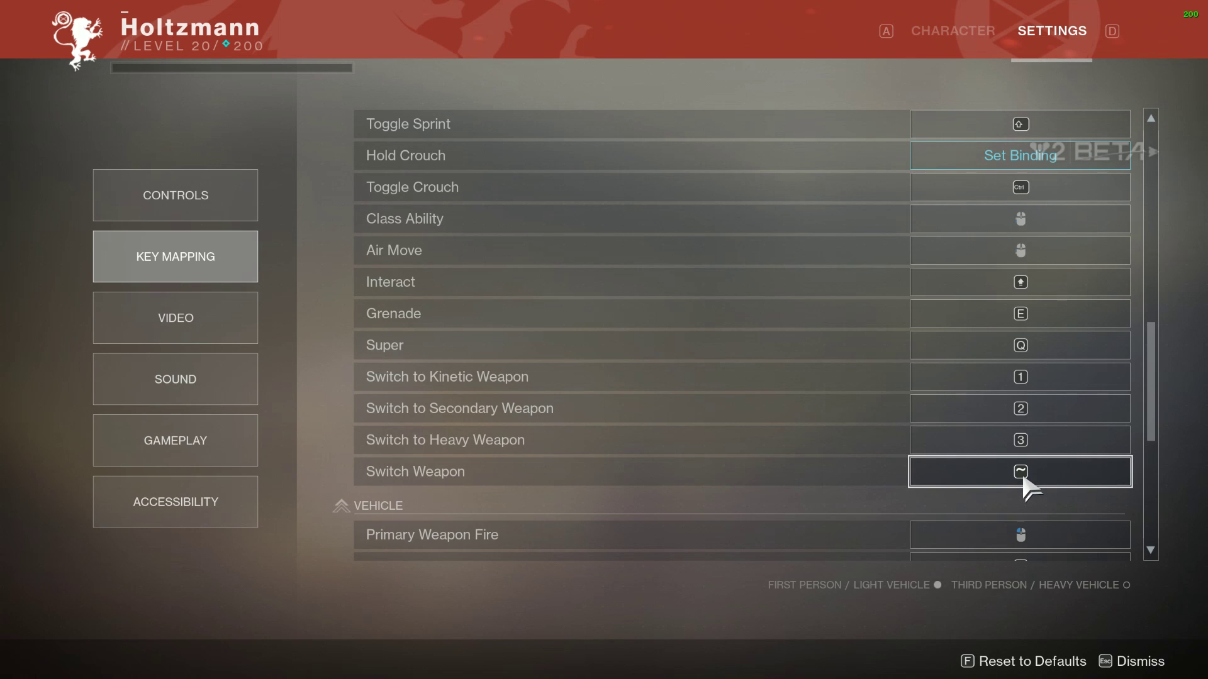
- Review the vehicle and UI shortcut key bindings through Open Start Menu – Settings
scroll(1023, 484, "down", 1)
scroll(1021, 451, "down", 5)
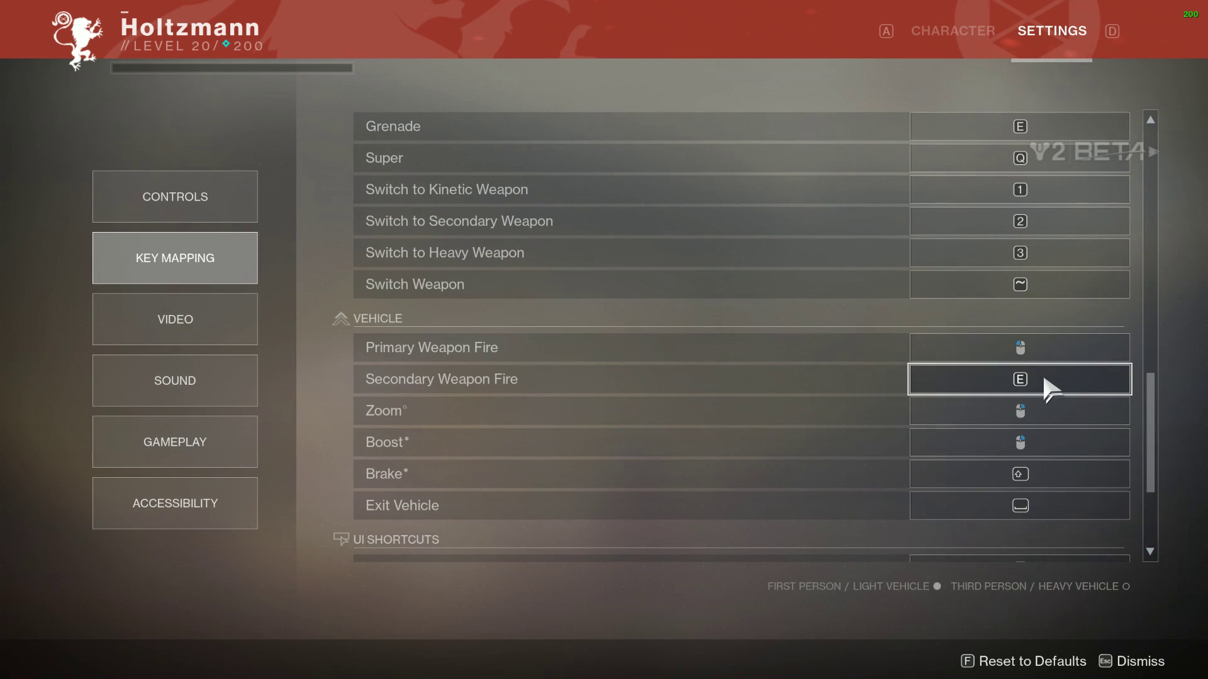
scroll(1050, 387, "down", 1)
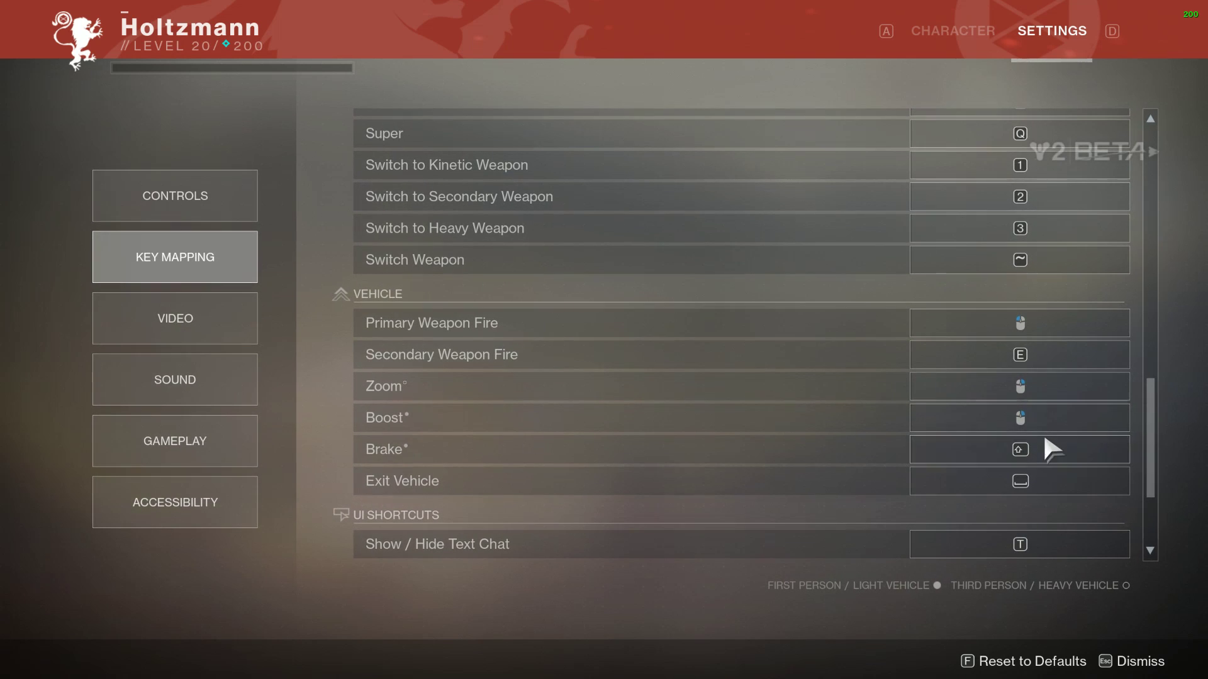
scroll(1043, 449, "down", 1)
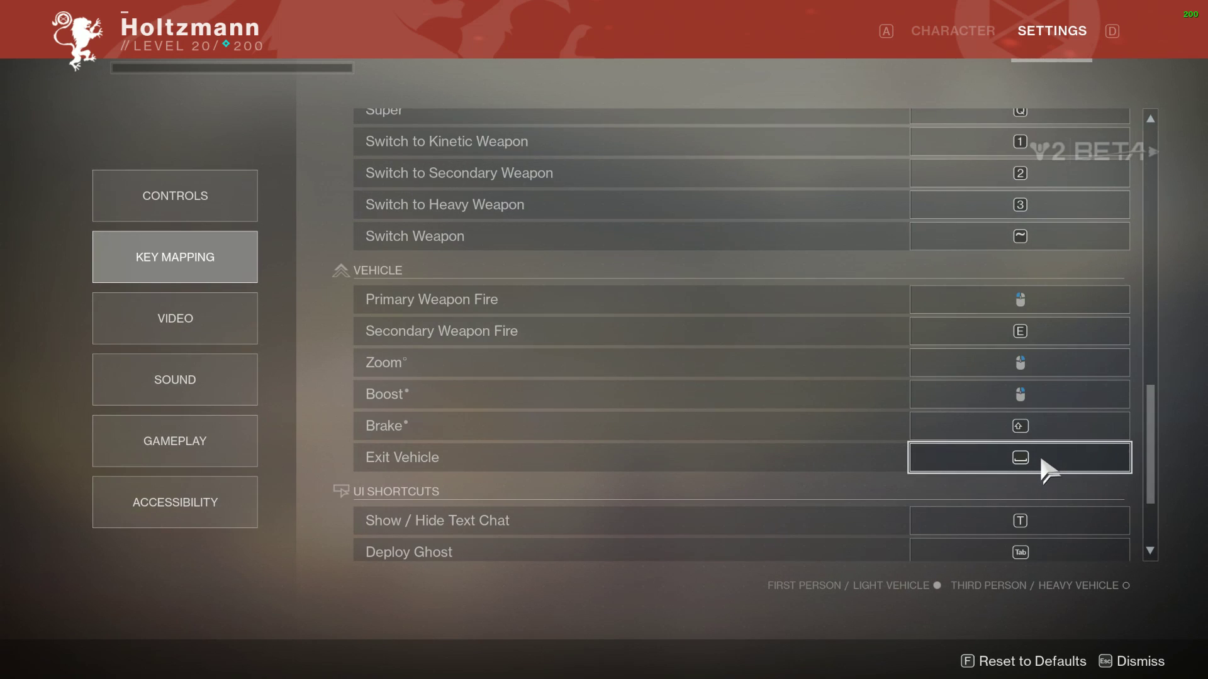
scroll(1038, 444, "down", 1)
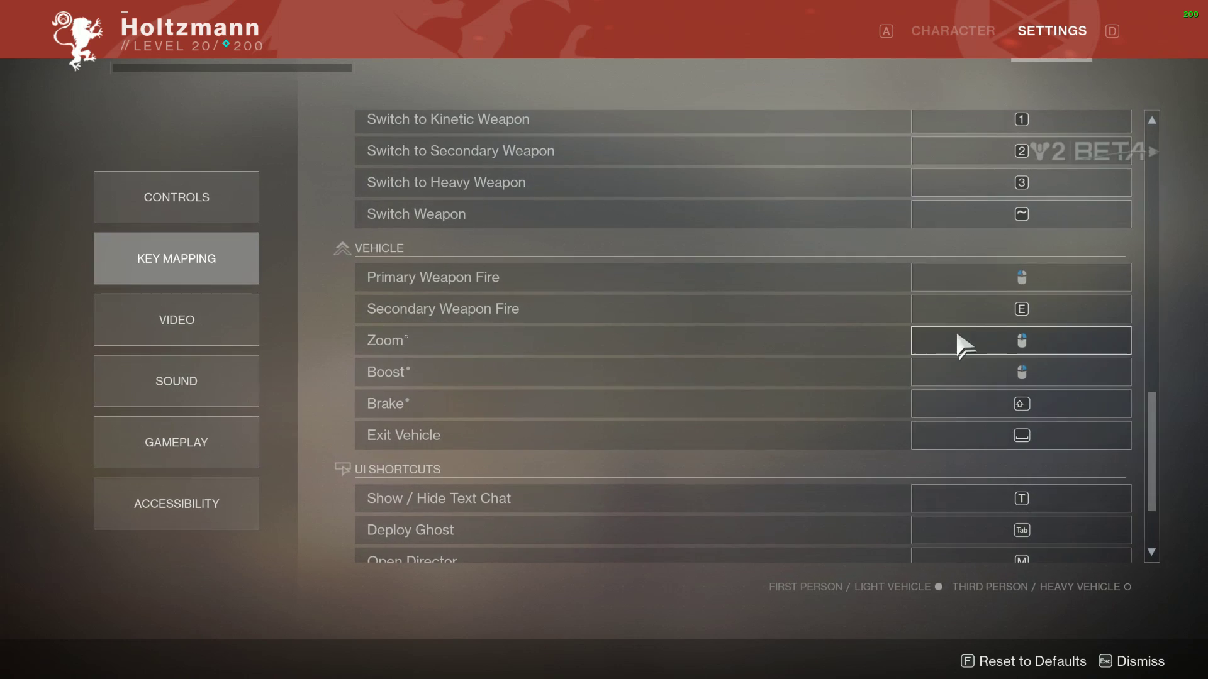
scroll(973, 381, "down", 4)
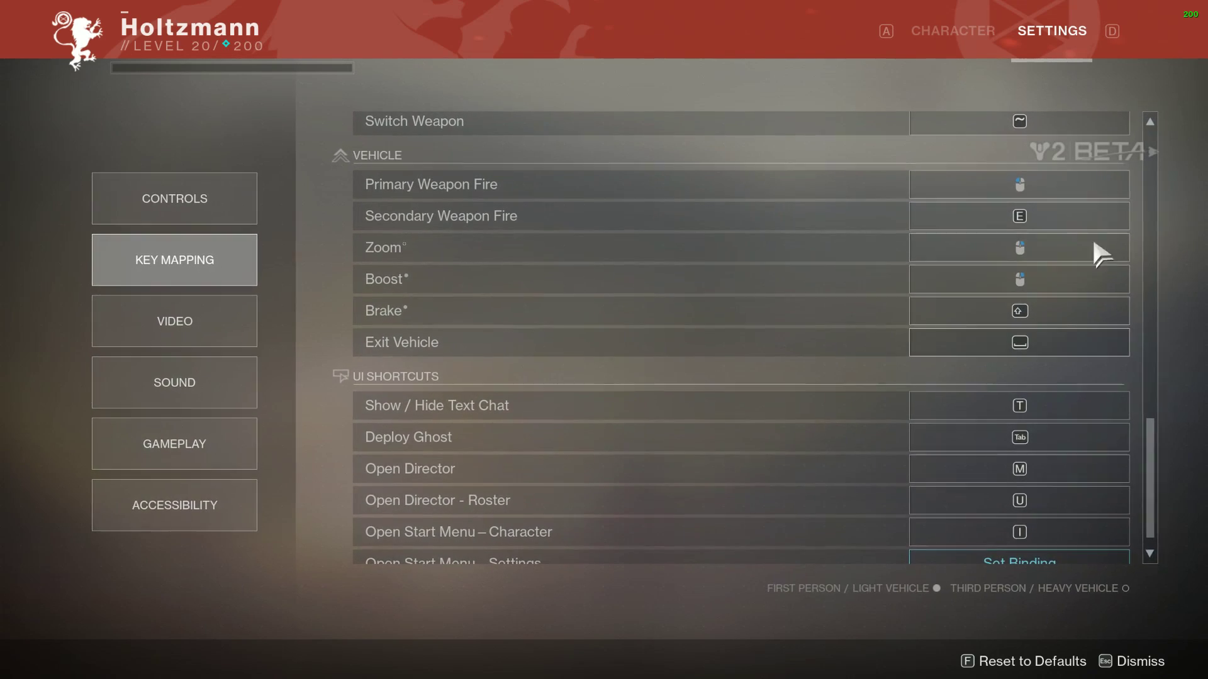
scroll(961, 350, "down", 1)
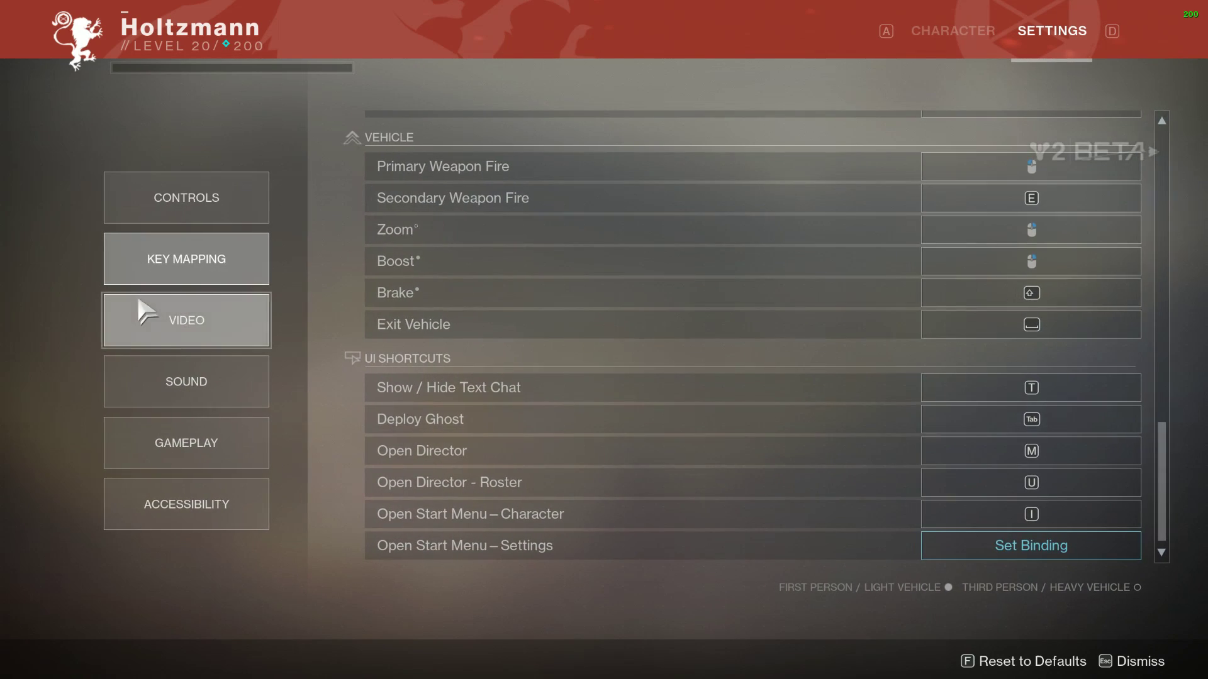
- In the mouse control settings, raise the ADS Sensitivity Modifier to 1.0 and lower it to 0.9
left_click(188, 210)
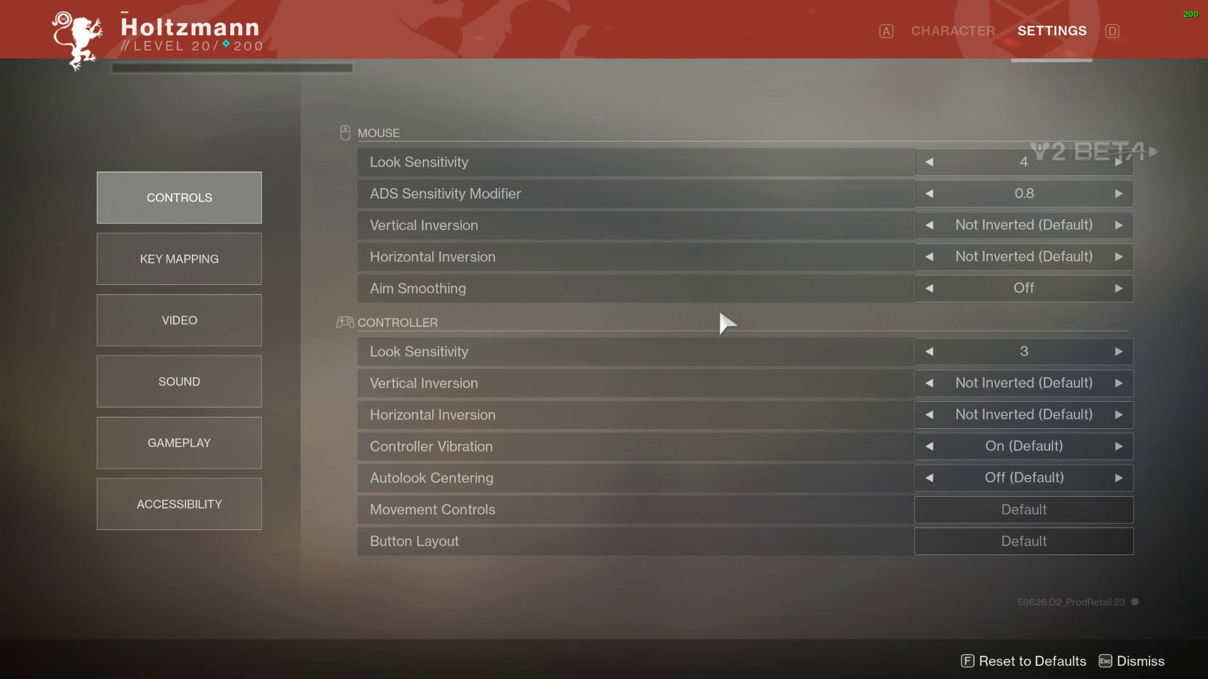
double_click(1109, 193)
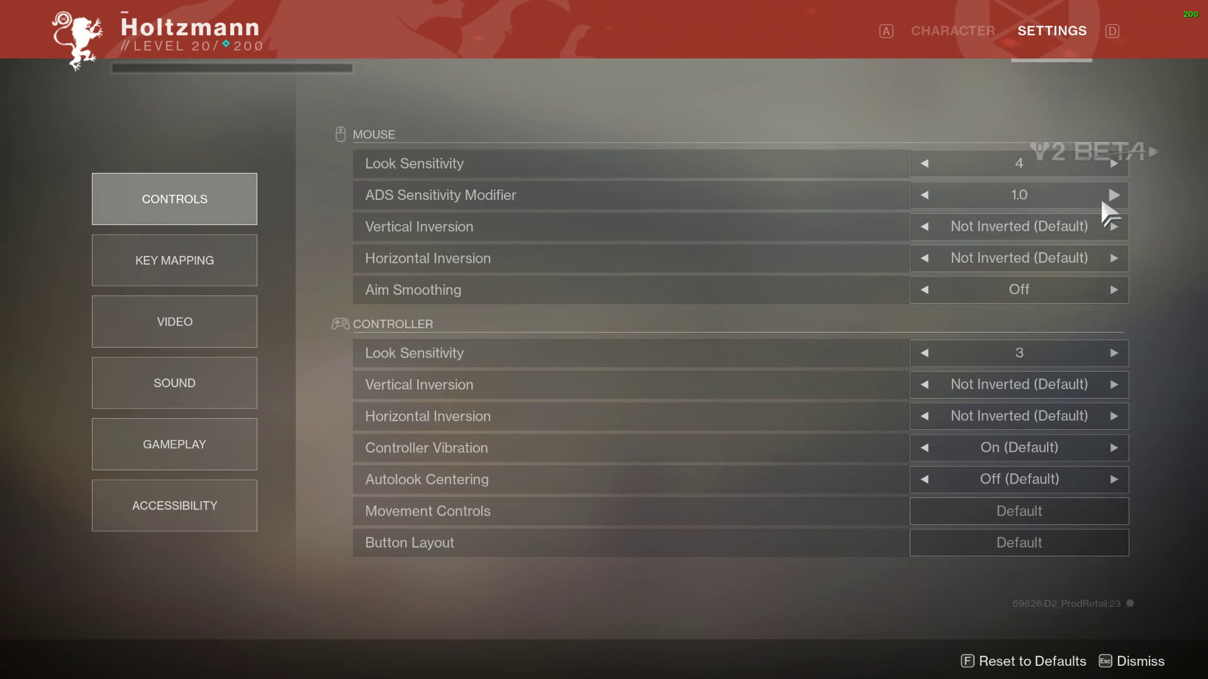
left_click(927, 196)
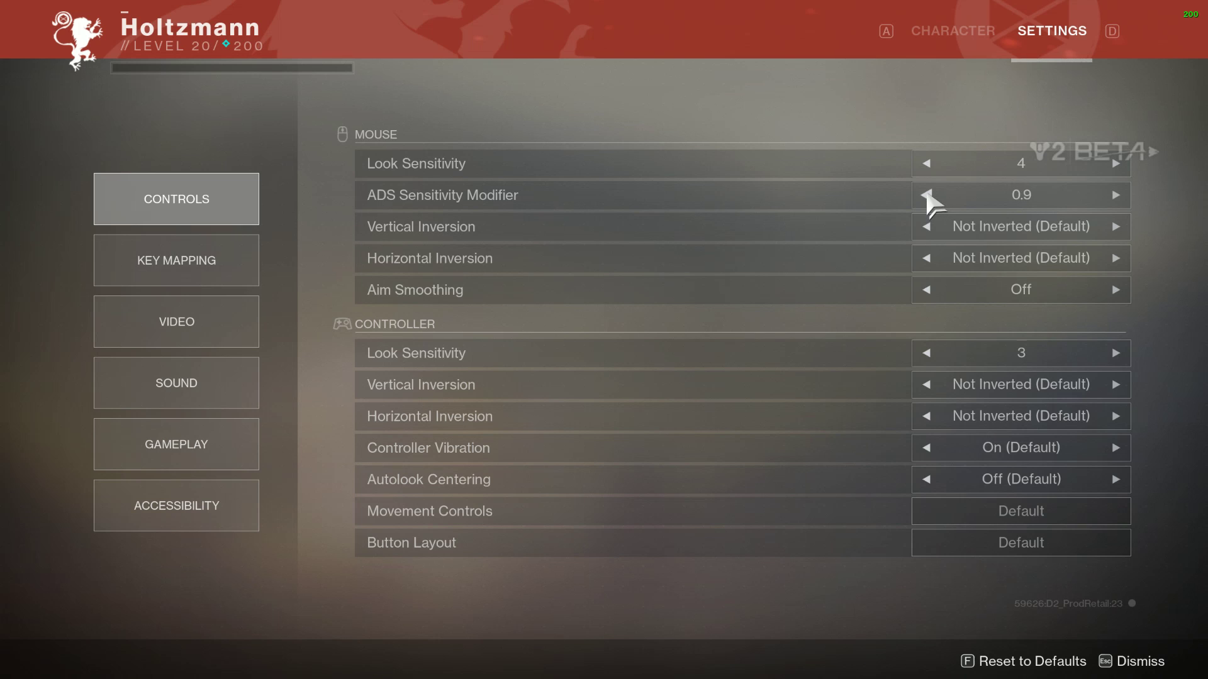
- Set the mouse's ADS Sensitivity Modifier to 0.8
left_click(926, 195)
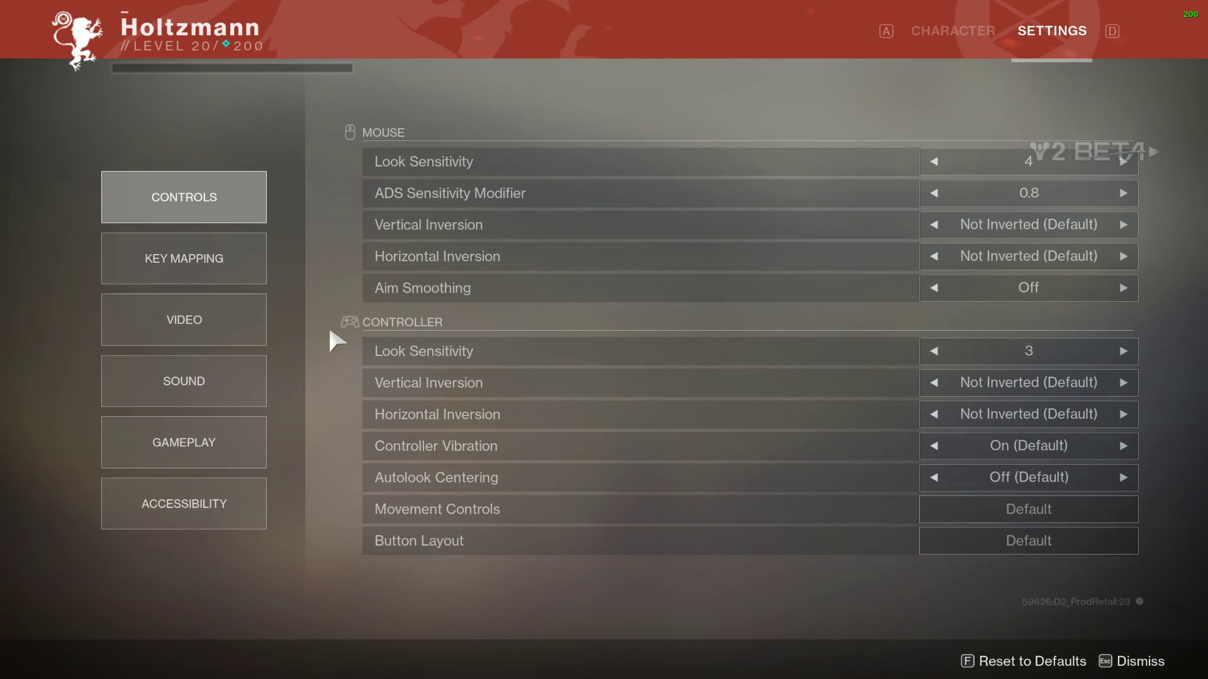
- In the gameplay settings, choose green as the Reticle Color
left_click(200, 450)
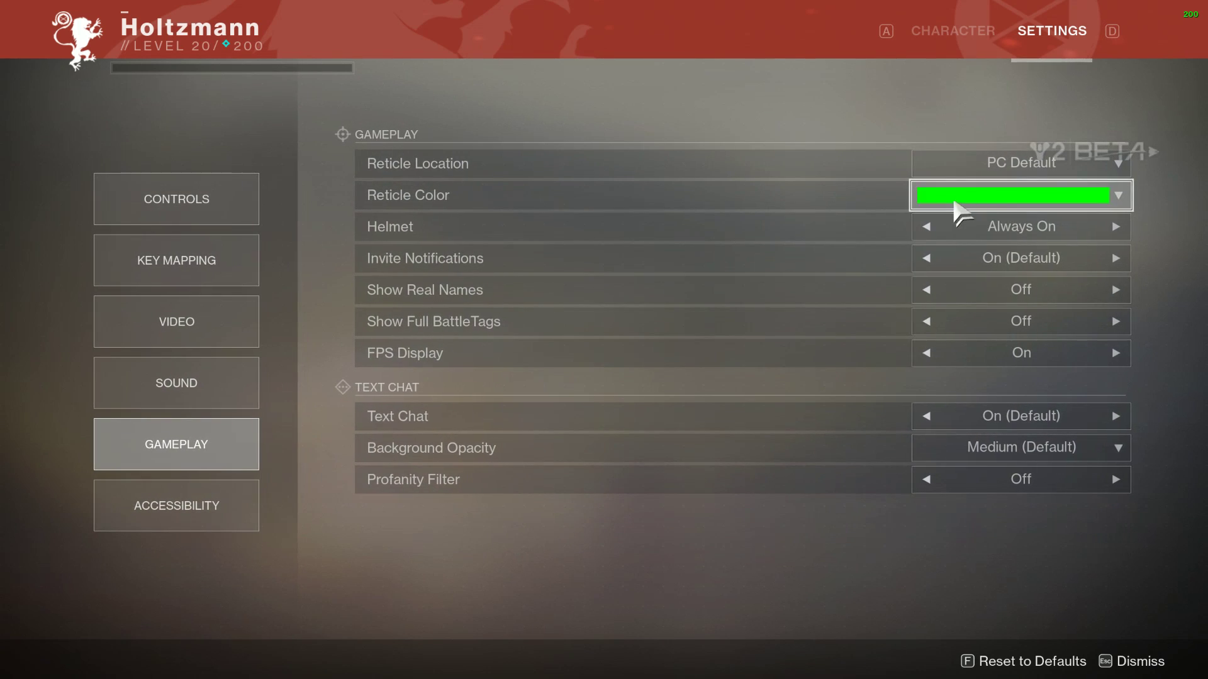
left_click(1117, 196)
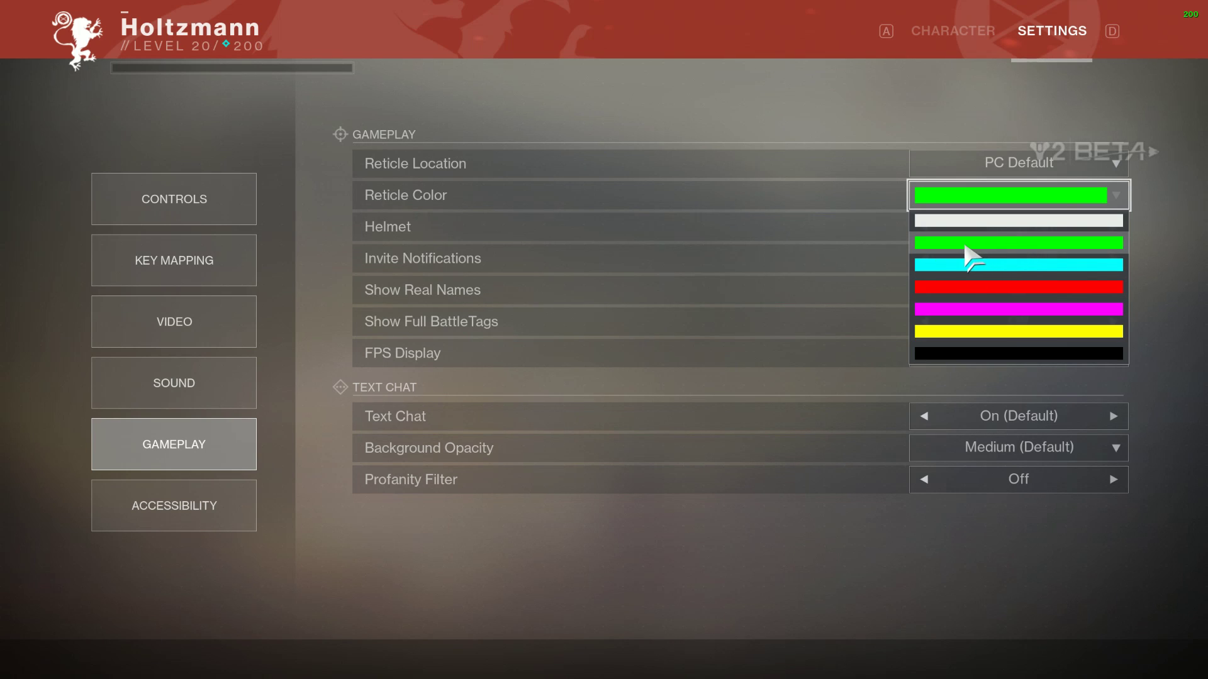
left_click(972, 246)
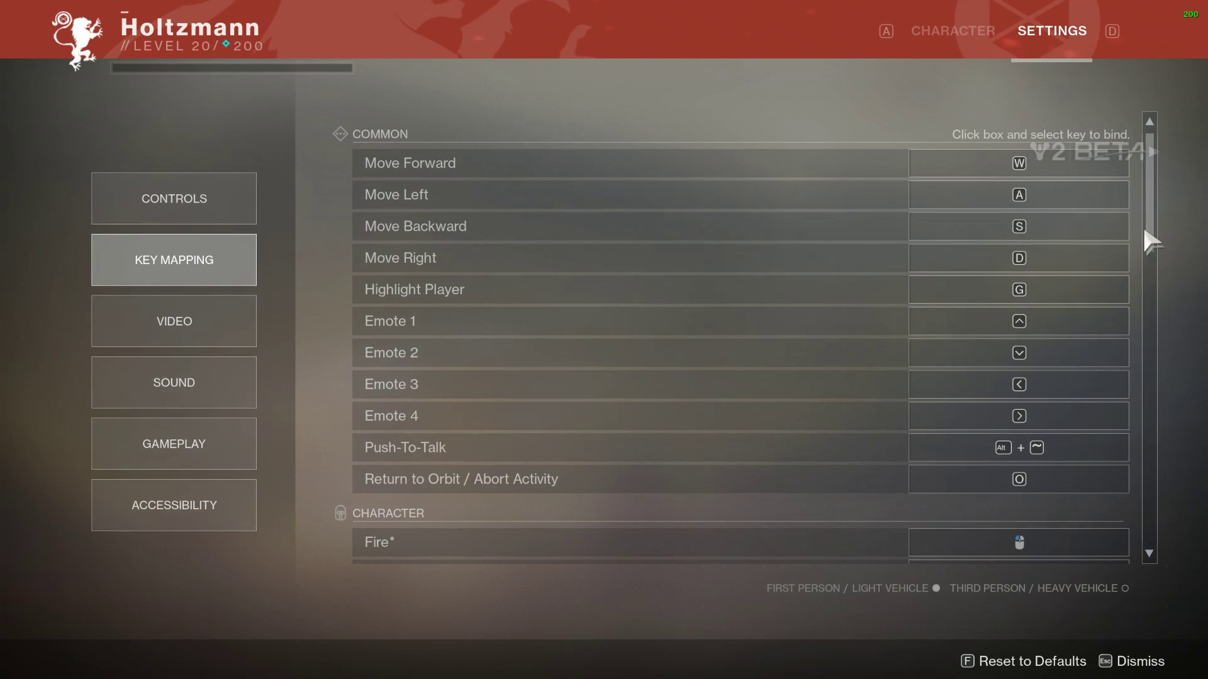
left_click_drag(1152, 231, 1160, 150)
scroll(1151, 256, "down", 2)
scroll(1147, 255, "up", 2)
scroll(1146, 236, "down", 1)
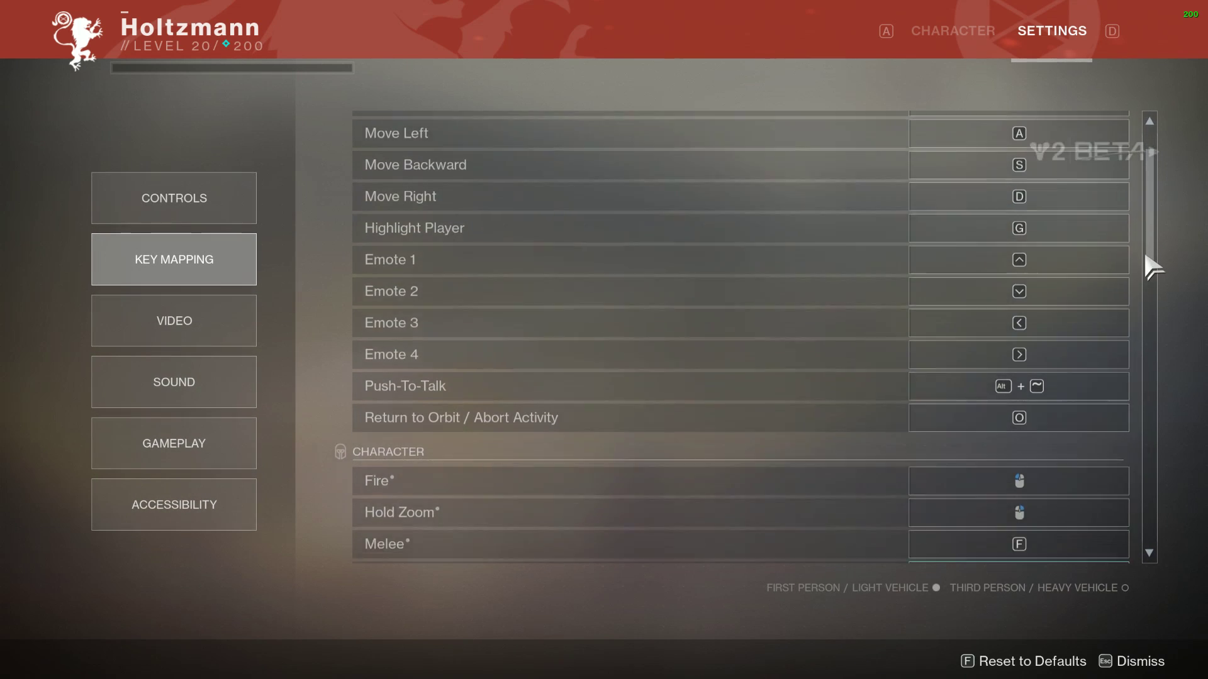
scroll(1146, 238, "up", 1)
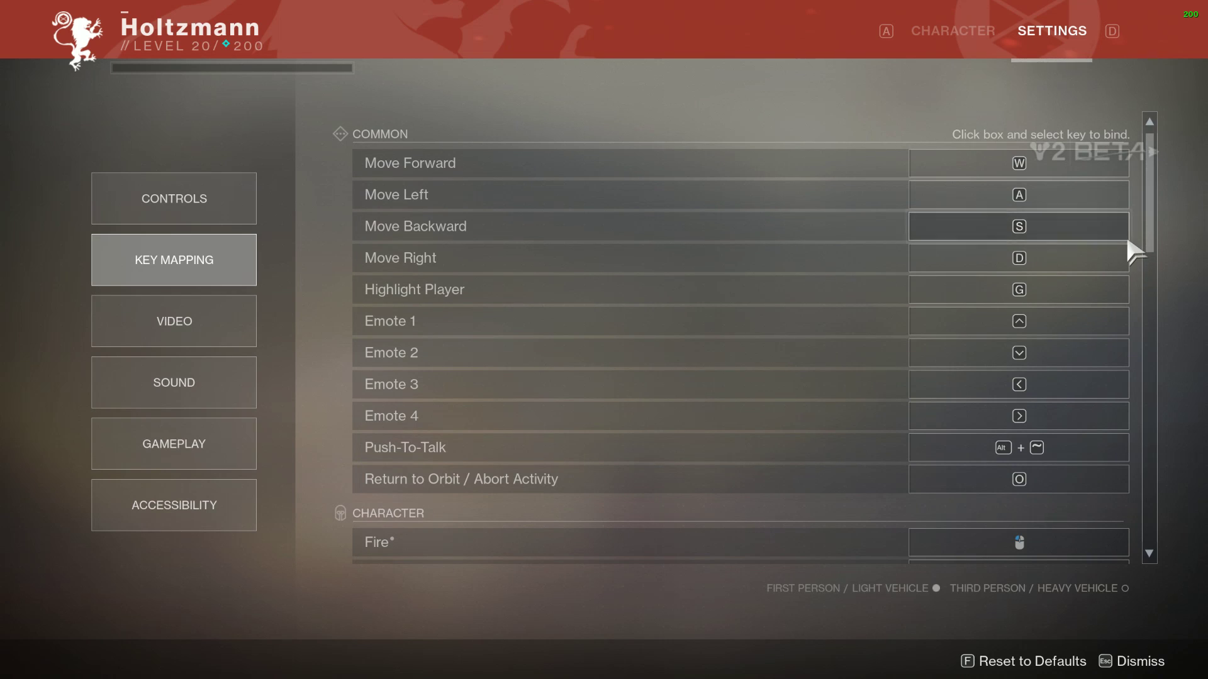
scroll(1140, 239, "down", 1)
scroll(1141, 239, "up", 1)
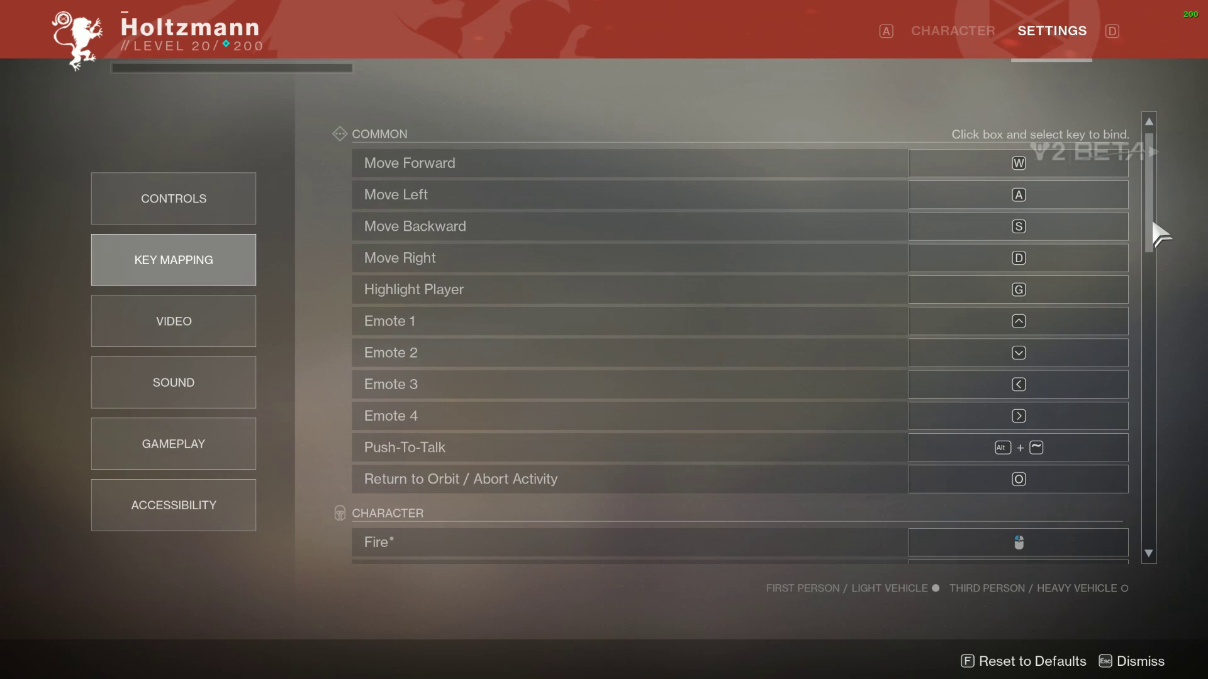
scroll(1155, 229, "down", 1)
scroll(1154, 226, "up", 1)
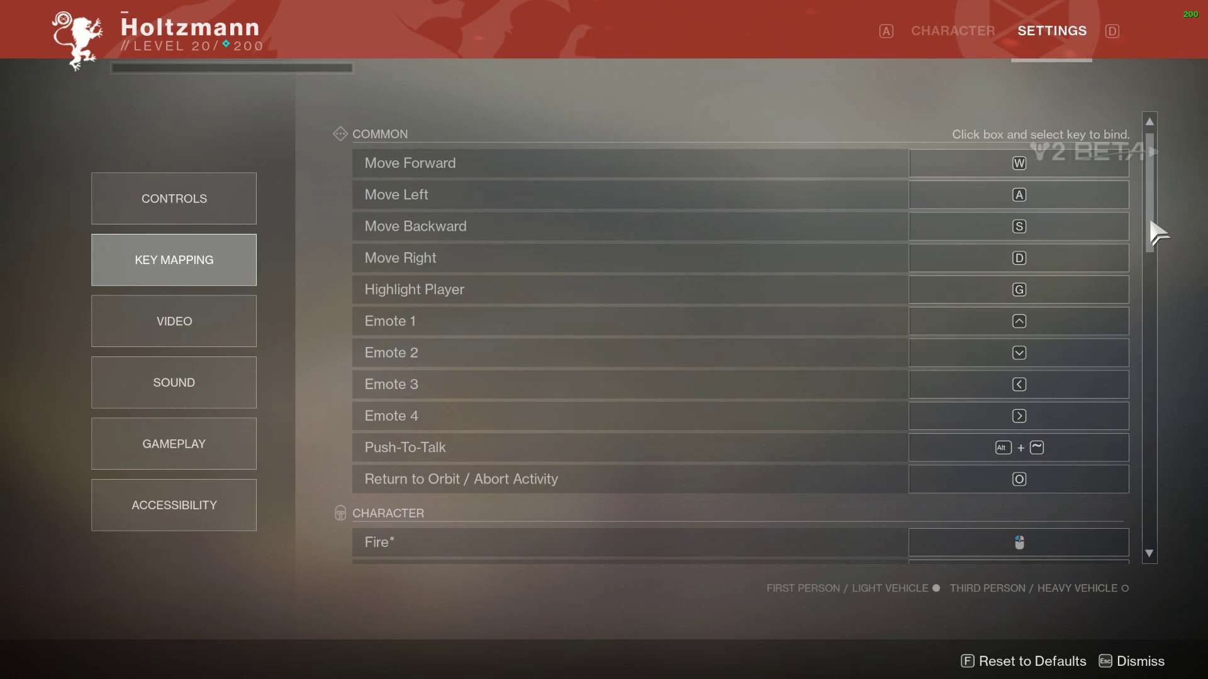